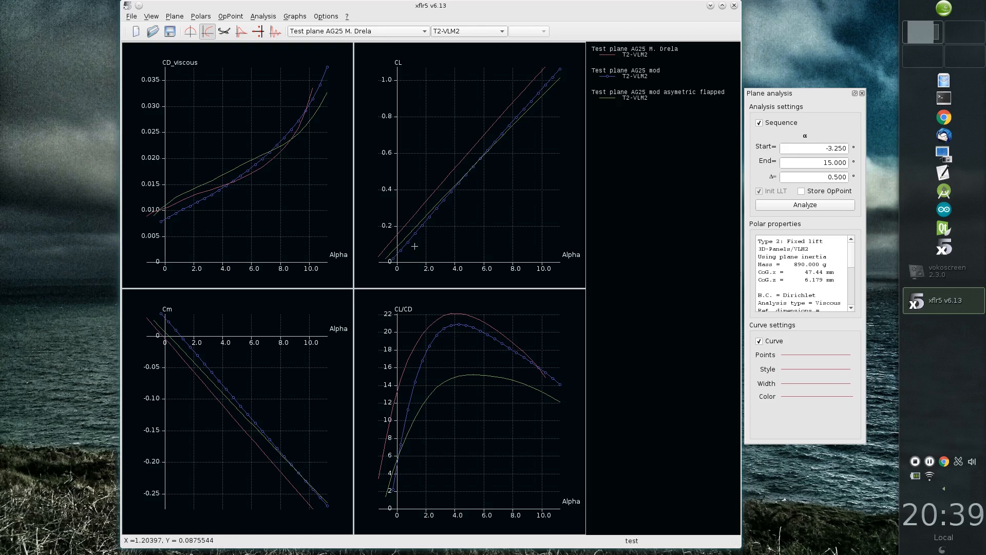
Step: Define a stability analysis for Test plane AG25 M. Drela, keeping Mix 3D Panels/VLM2, viscous analysis, wing planform references and plane inertia
click(264, 17)
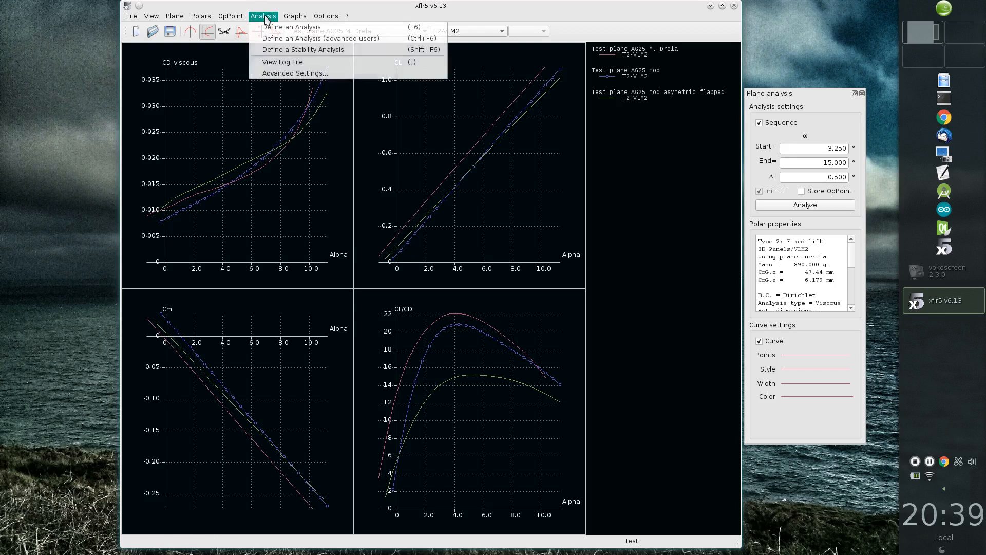
click(286, 51)
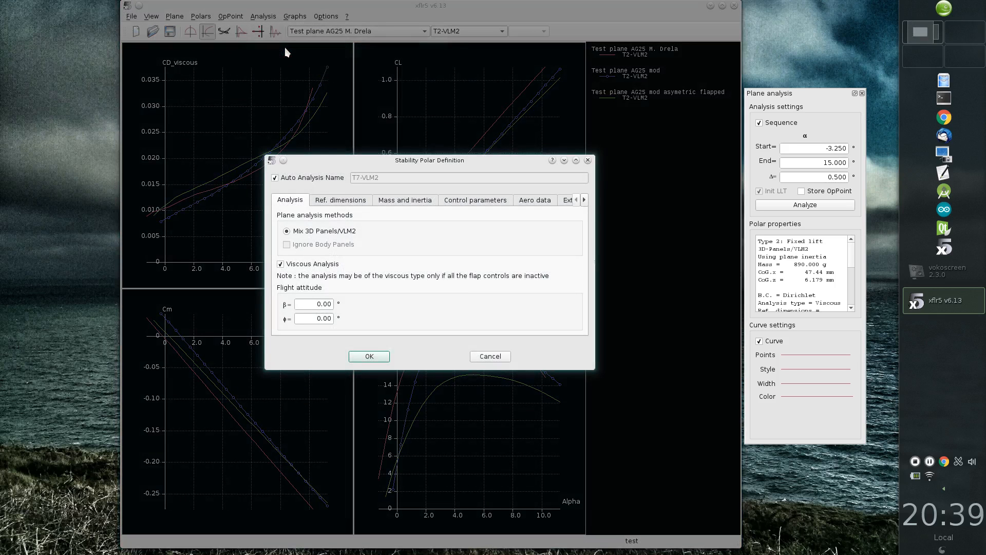
drag(398, 161, 402, 119)
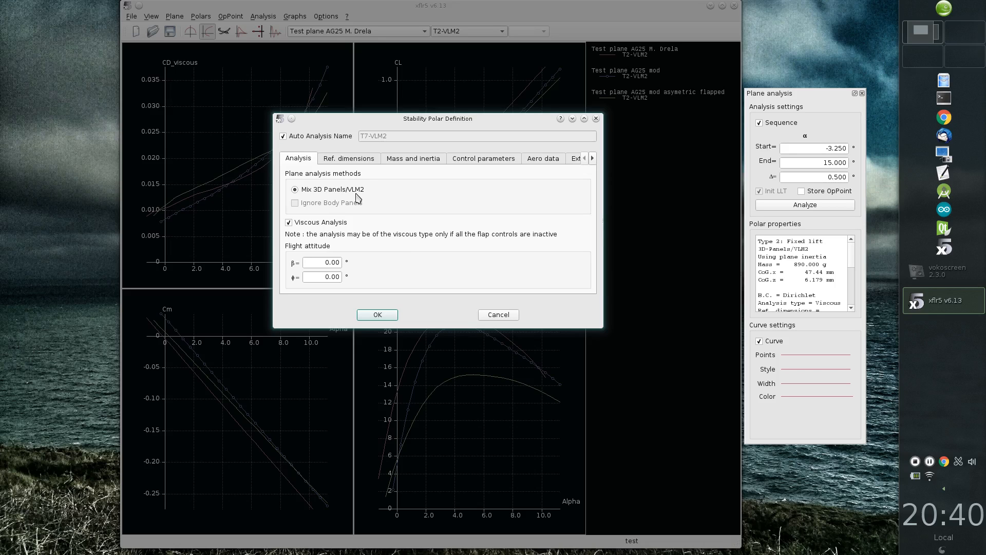
click(362, 161)
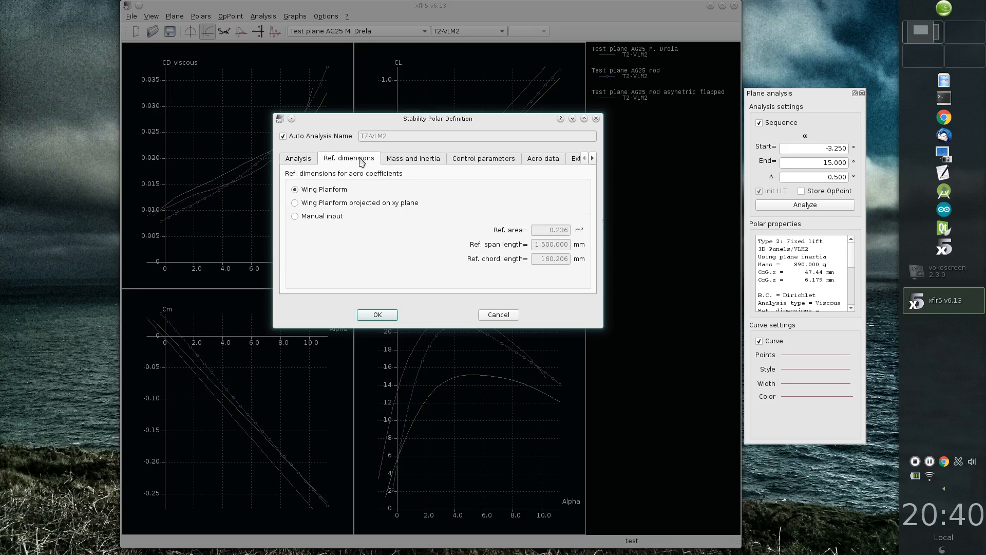
click(404, 166)
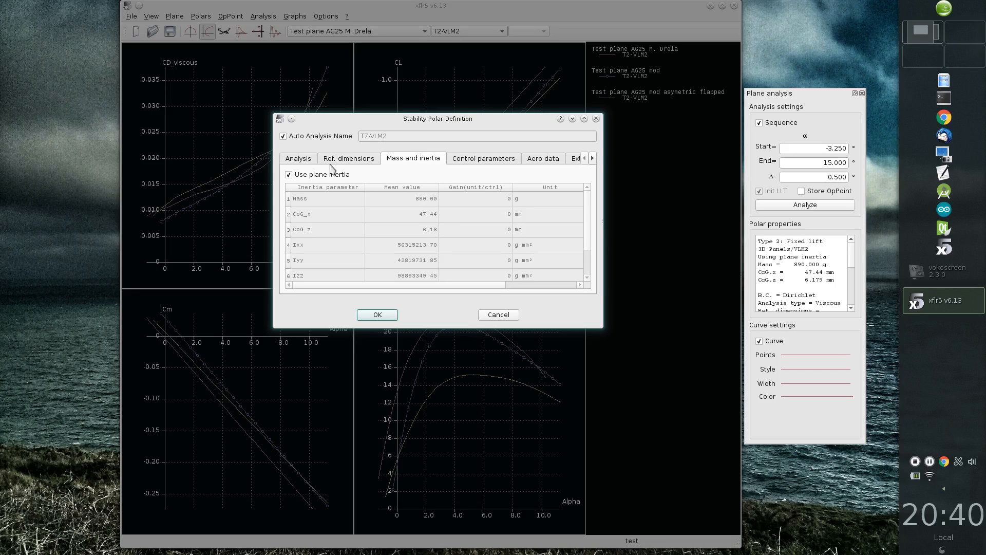
click(477, 163)
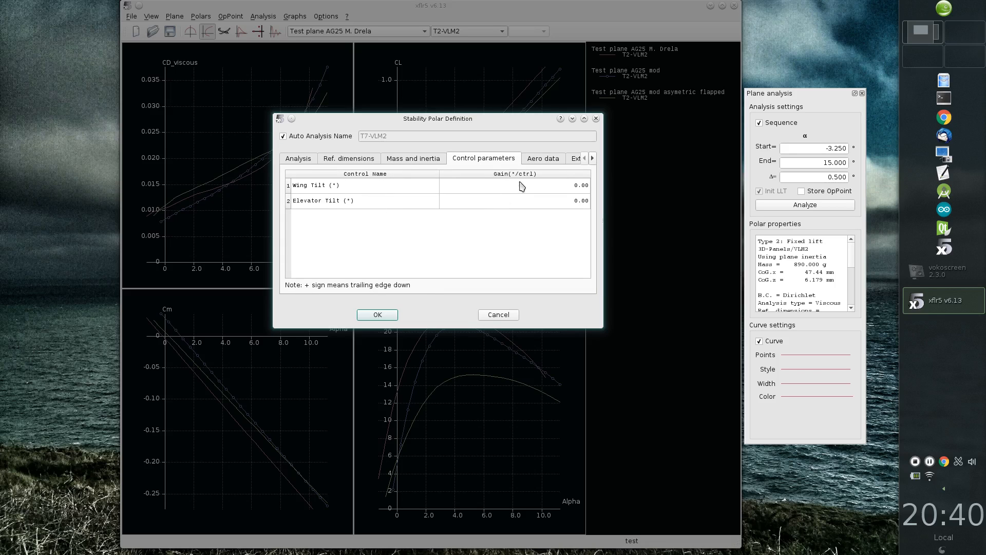
click(392, 315)
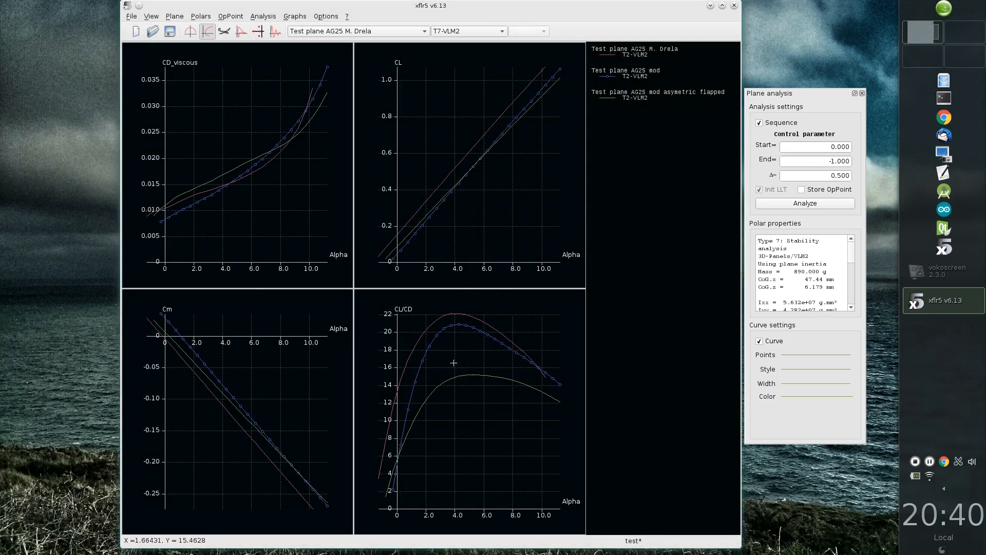
Step: Turn off the sequence option and run the stability analysis for the single control parameter value 0.000
click(779, 127)
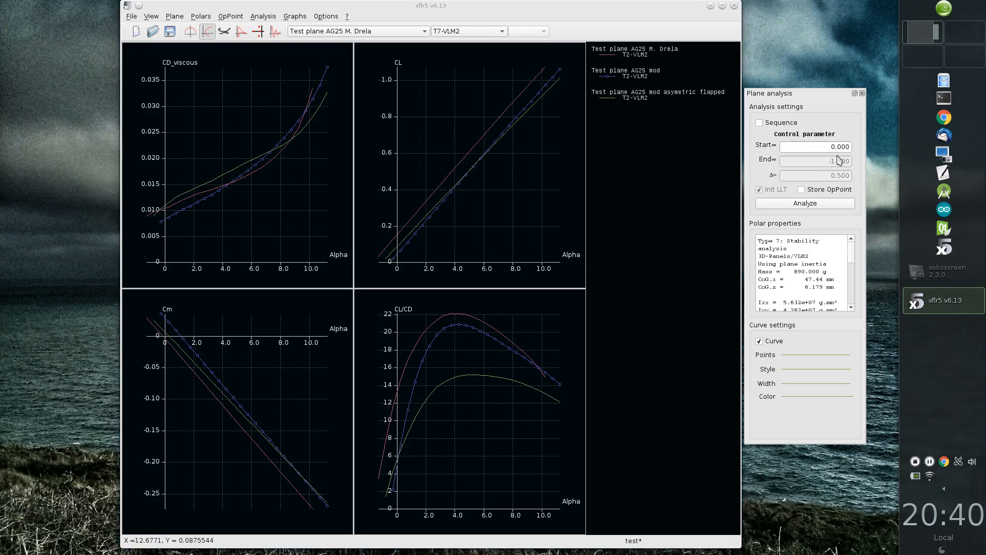
click(817, 206)
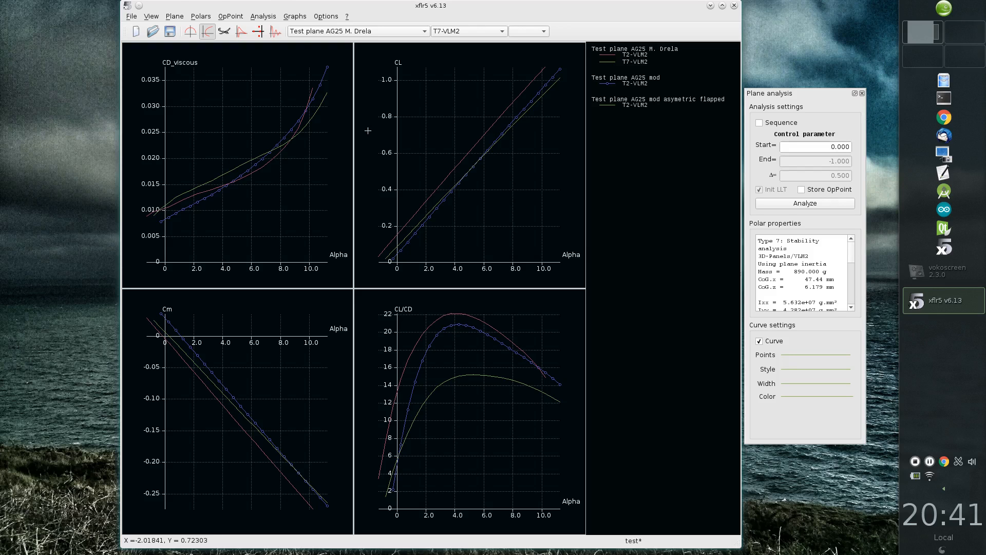
Step: Open the analysis log file in KWrite, then reposition and enlarge its window to show more lines
click(264, 16)
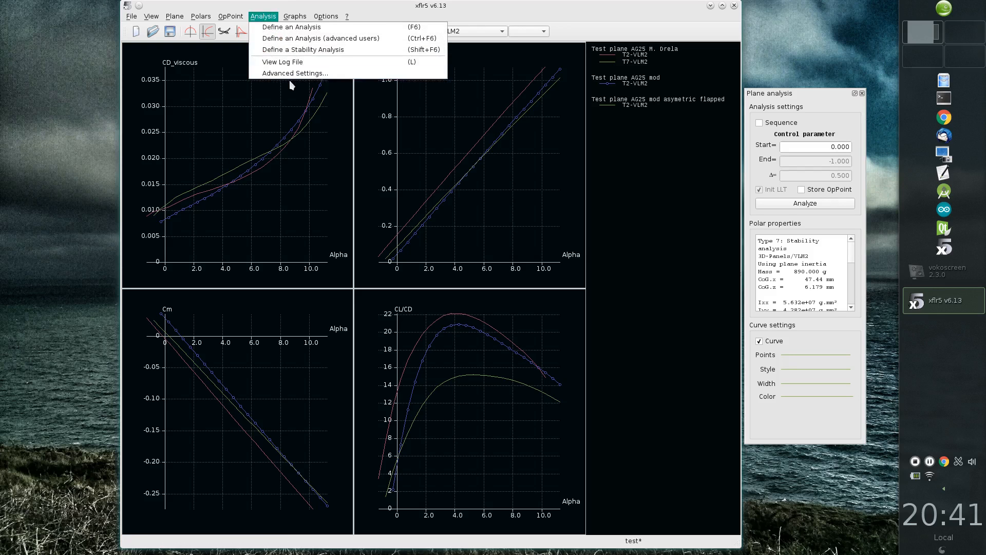
click(310, 62)
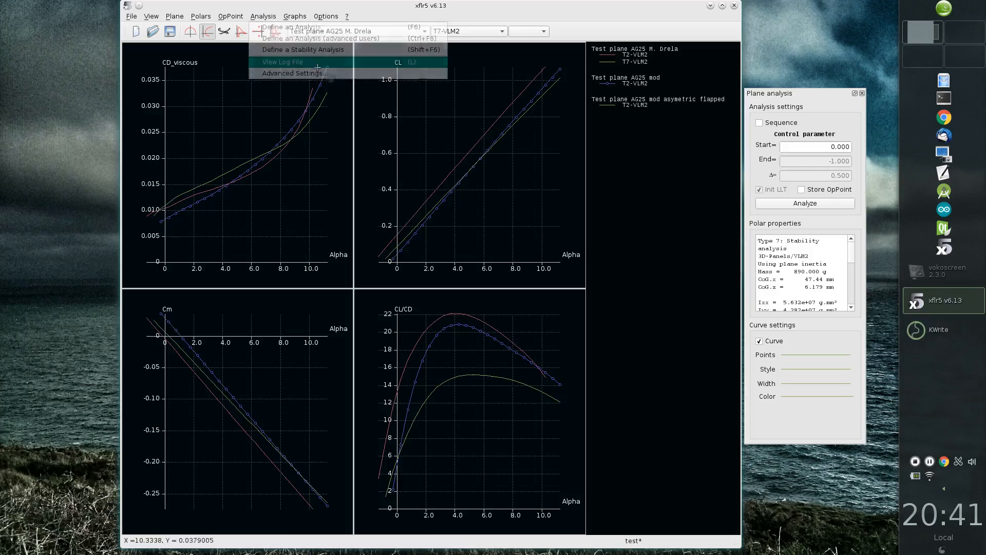
drag(478, 195, 480, 51)
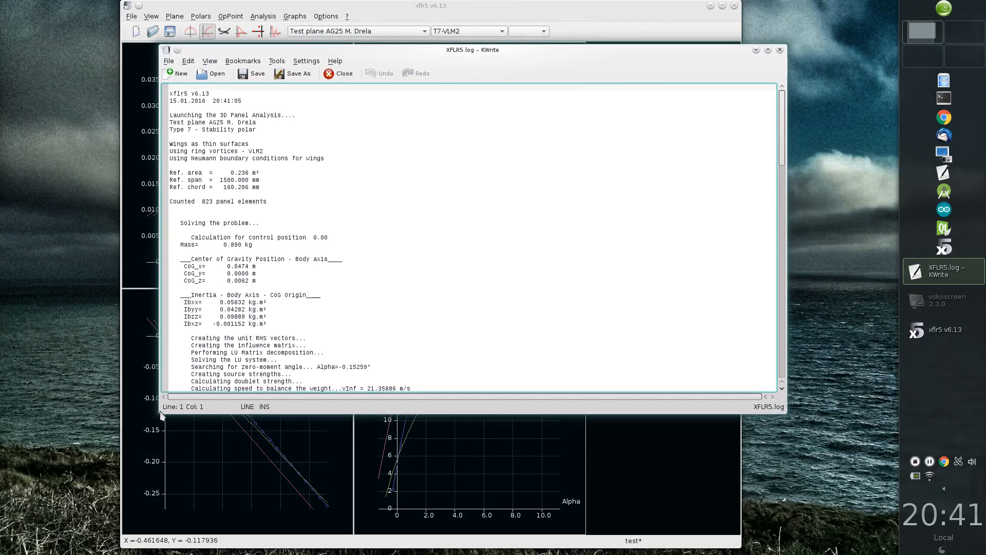
drag(161, 414, 209, 543)
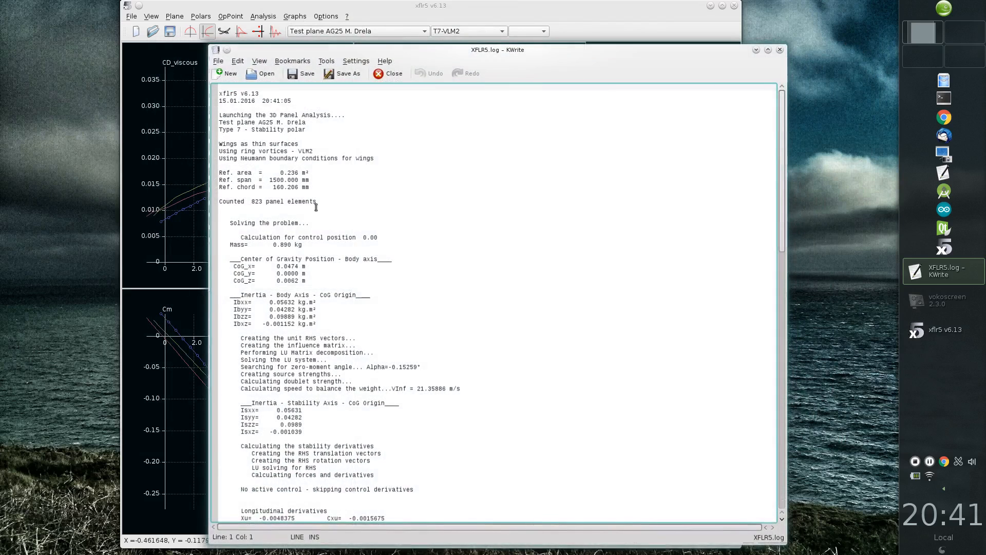
Step: Examine the log's mass, centre of gravity and inertia data, and highlight the zero-moment angle line
scroll(311, 224, down, 1)
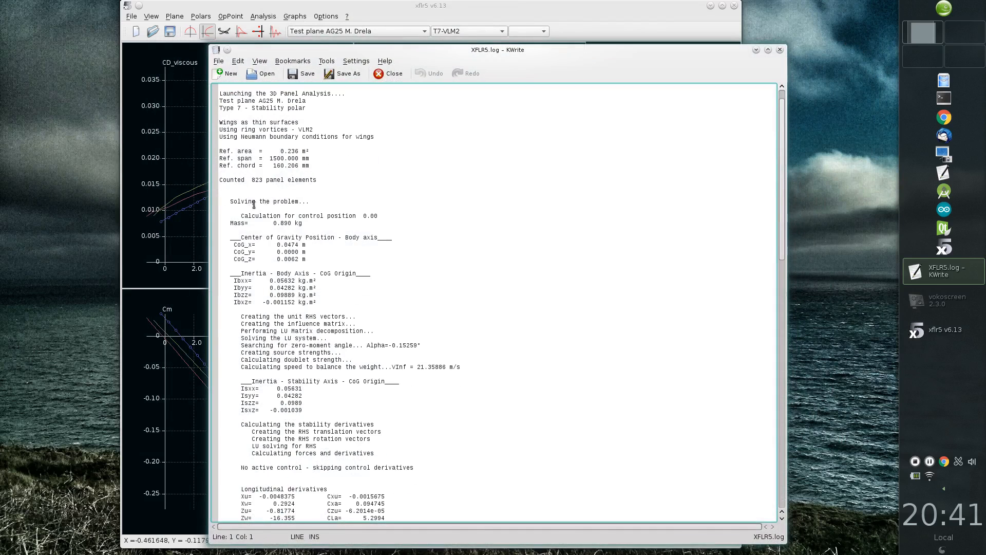
drag(229, 216, 379, 300)
click(408, 291)
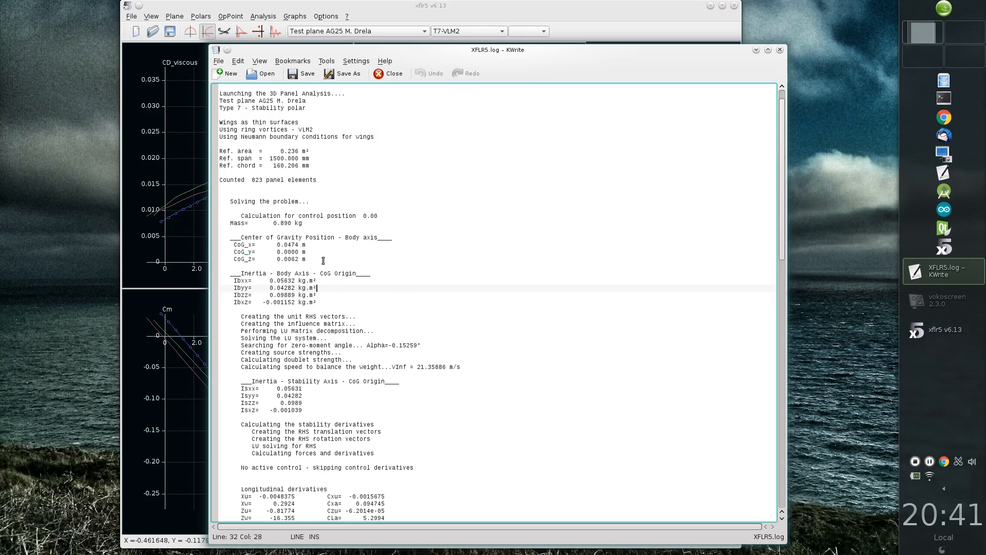
drag(442, 345, 219, 347)
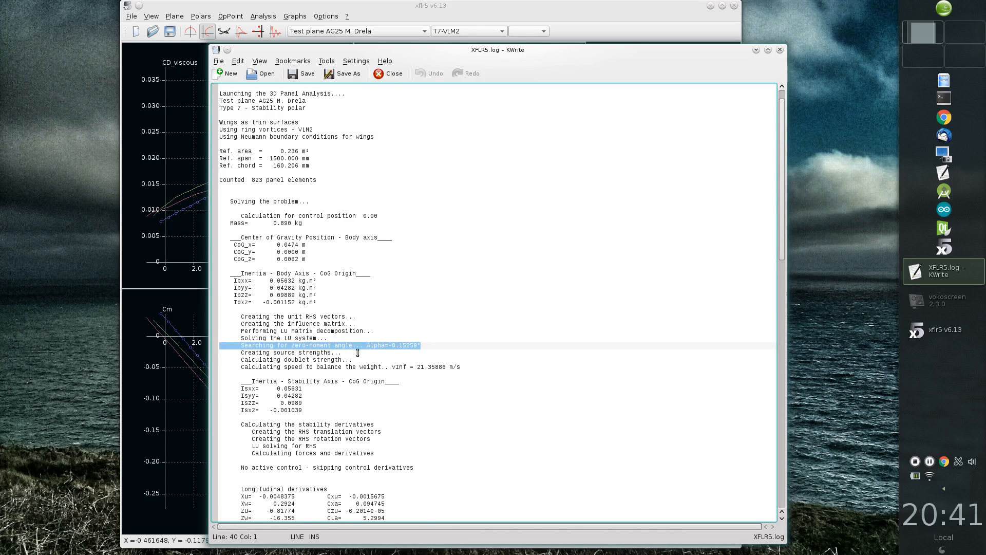
click(455, 354)
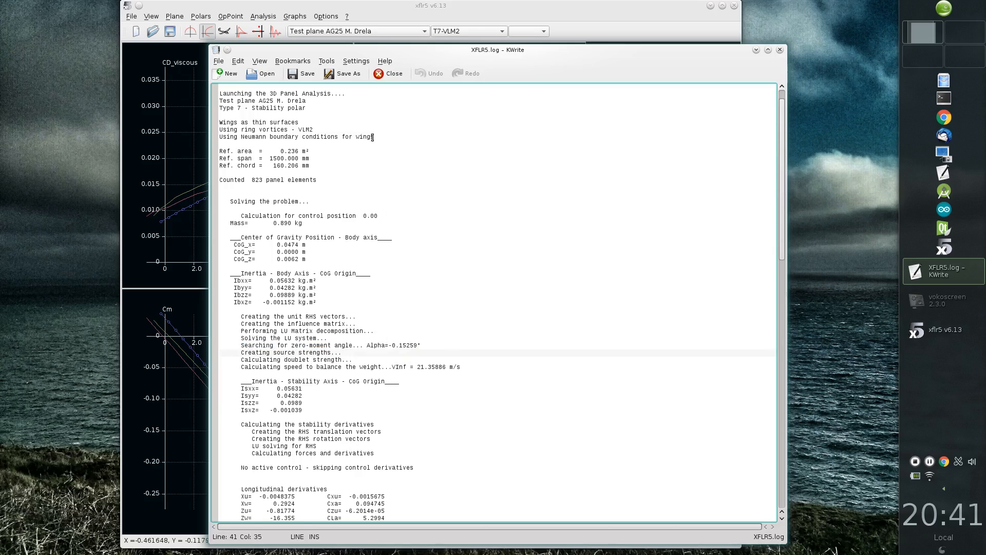
Step: Move the log aside, view the Cm versus Alpha graph alone in xflr5, and restore the four-graph view
drag(283, 55, 660, 135)
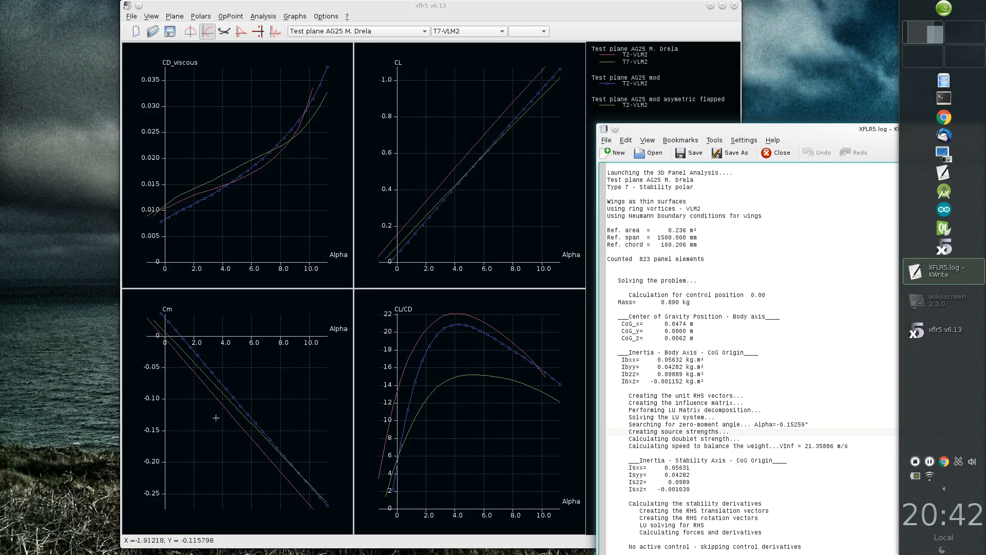
click(212, 335)
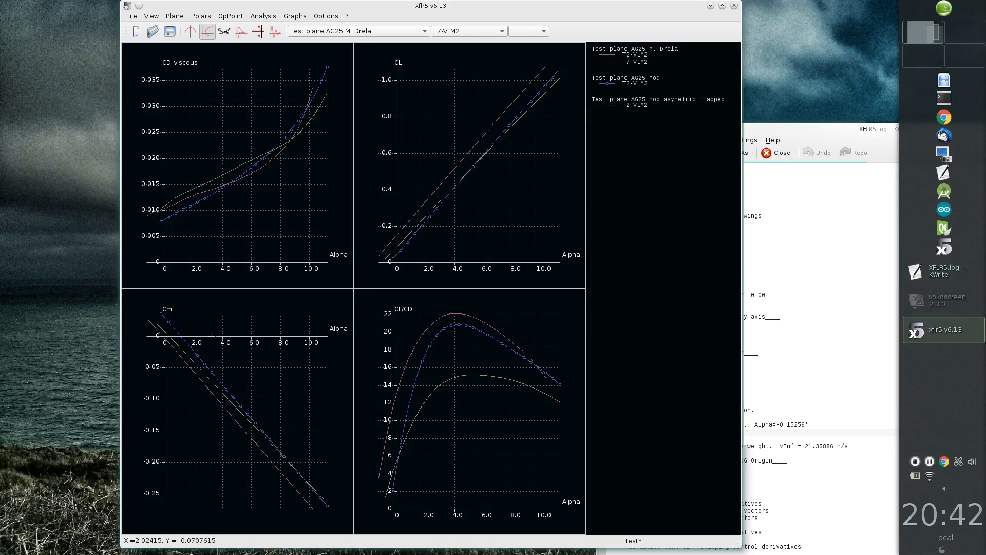
key(1)
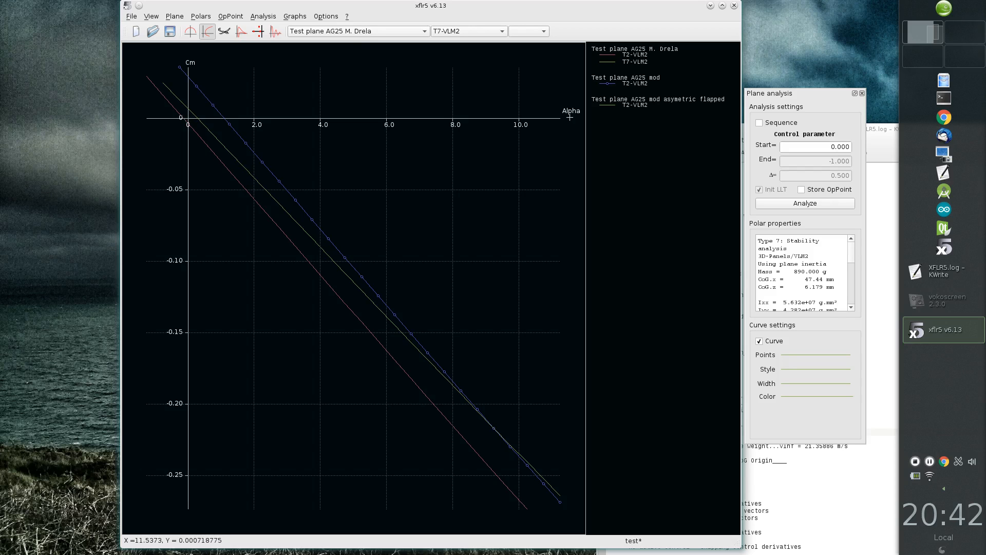
key(4)
Step: Return to the log in KWrite and highlight the zero-moment angle and the speed that balances the weight
click(834, 532)
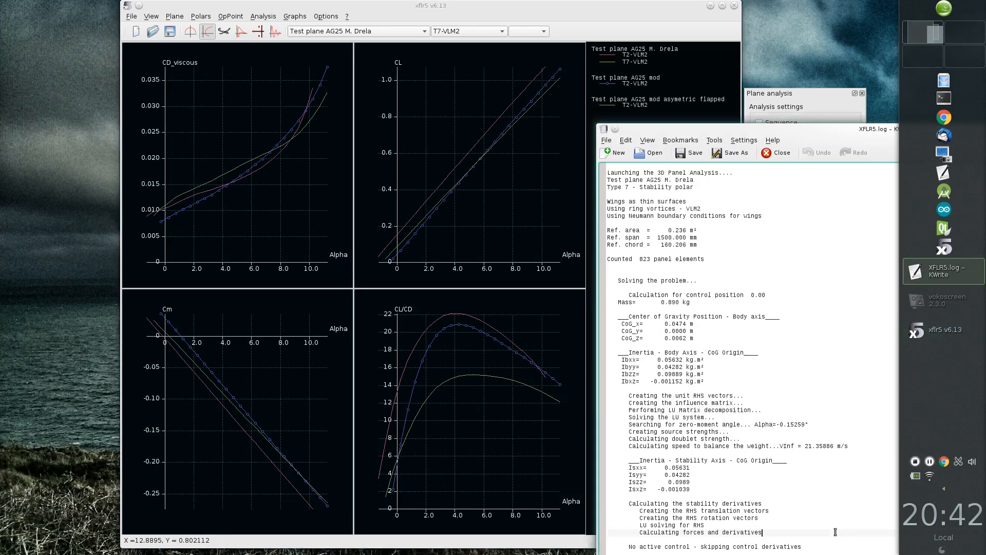
drag(810, 424, 676, 425)
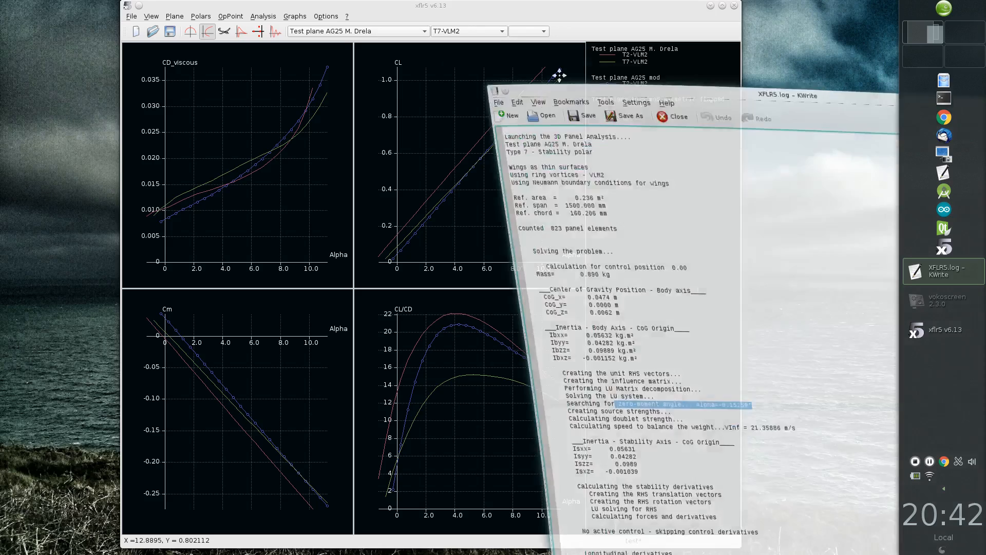
drag(712, 130, 500, 26)
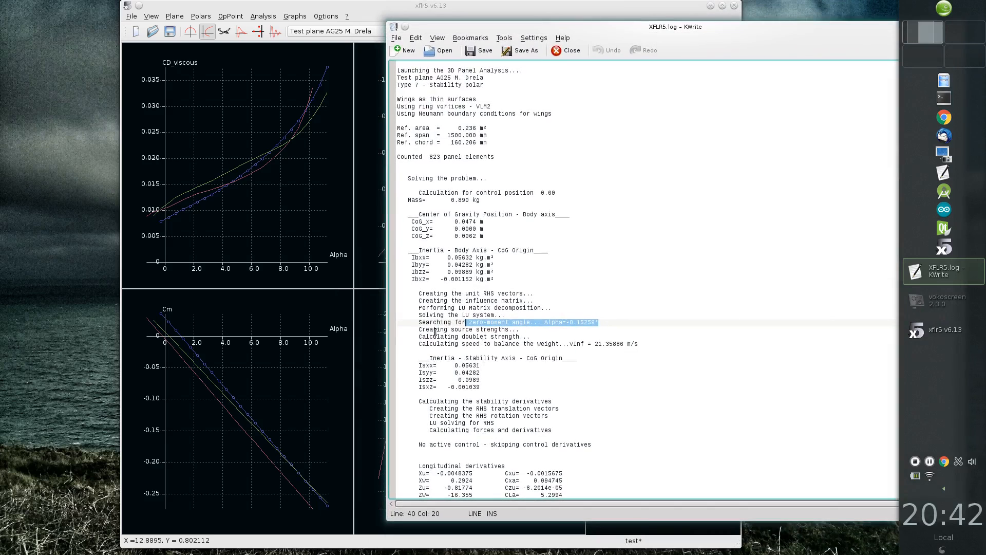
click(537, 329)
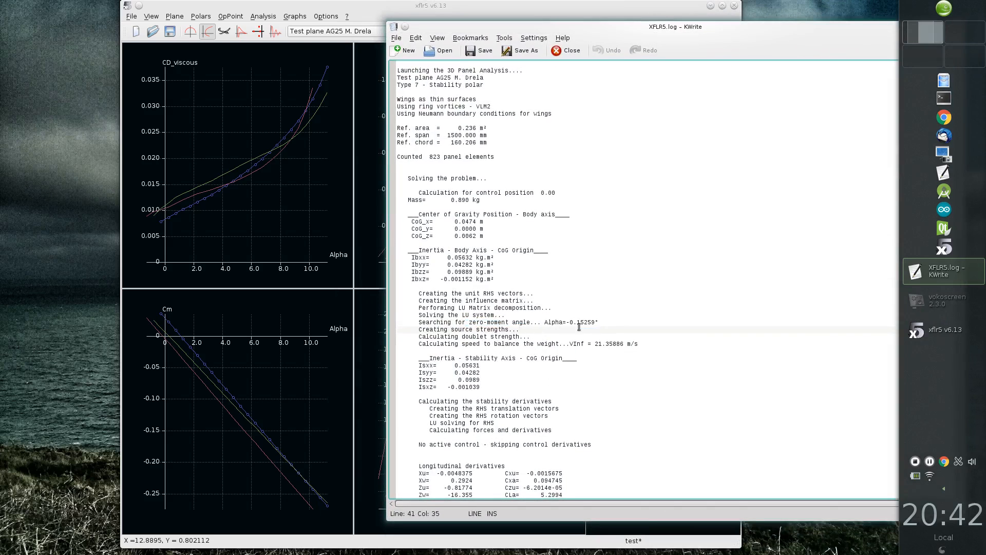
drag(587, 343, 630, 354)
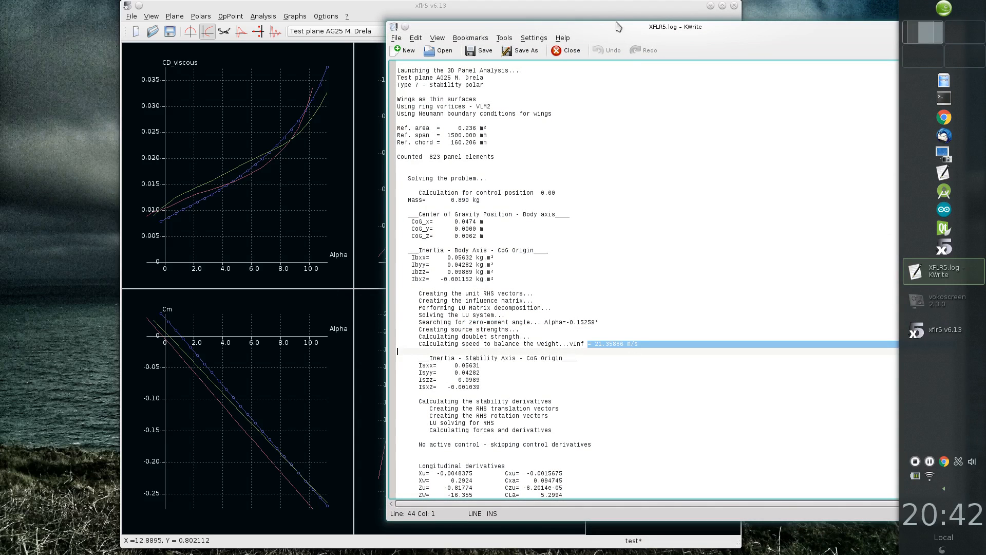
Step: Move the log aside and change the CL/CD graph in xflr5 to plot V (m/s) against Alpha
drag(623, 30, 741, 25)
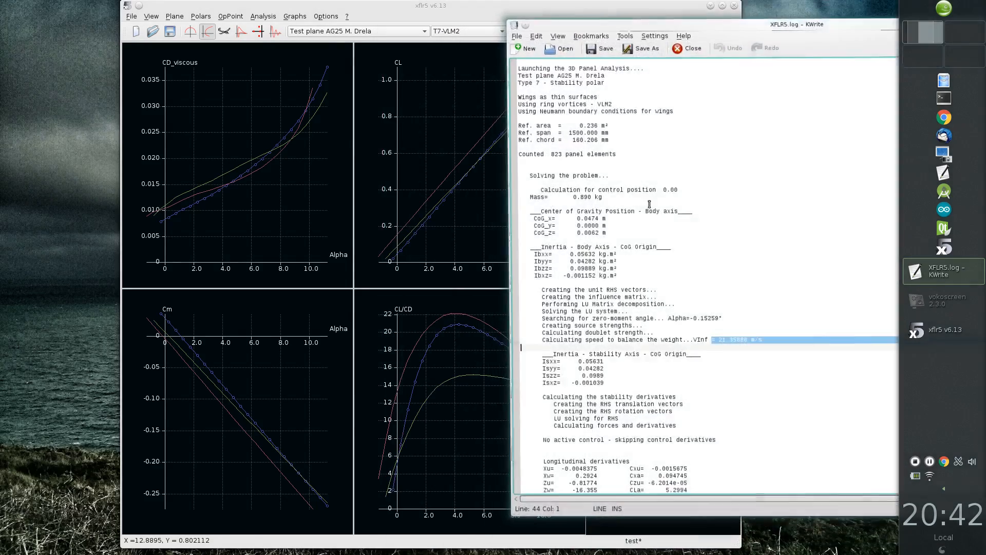
double_click(406, 364)
click(328, 315)
scroll(332, 321, down, 2)
click(312, 337)
click(463, 363)
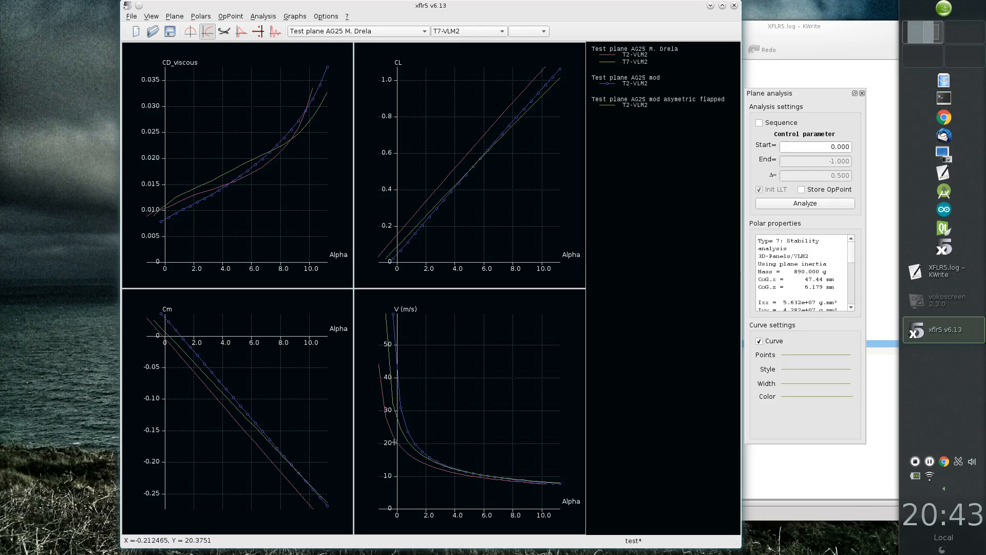
Step: Bring the log back to the front in KWrite and highlight the longitudinal derivatives block with the neutral point position
click(774, 480)
drag(705, 46, 500, 25)
scroll(480, 284, down, 3)
scroll(480, 284, down, 3)
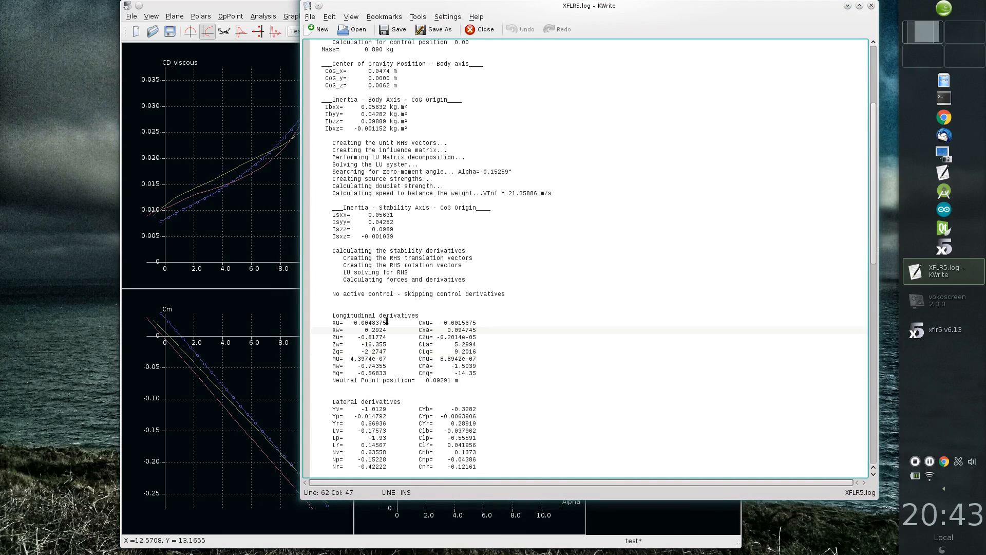
scroll(489, 288, down, 2)
drag(332, 273, 508, 353)
Step: Examine the lateral and control derivatives in the log and highlight the longitudinal and lateral state matrices
scroll(527, 393, down, 6)
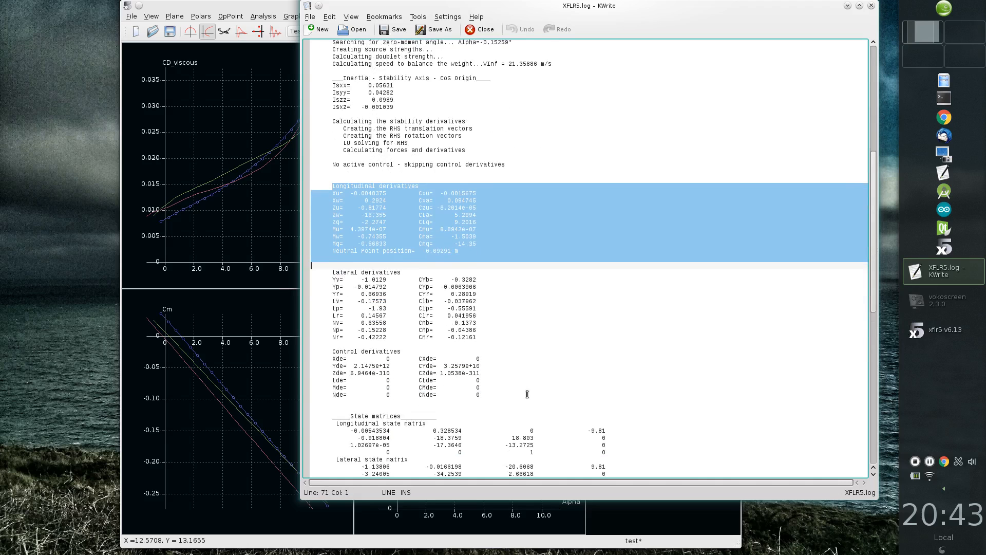
scroll(497, 377, down, 6)
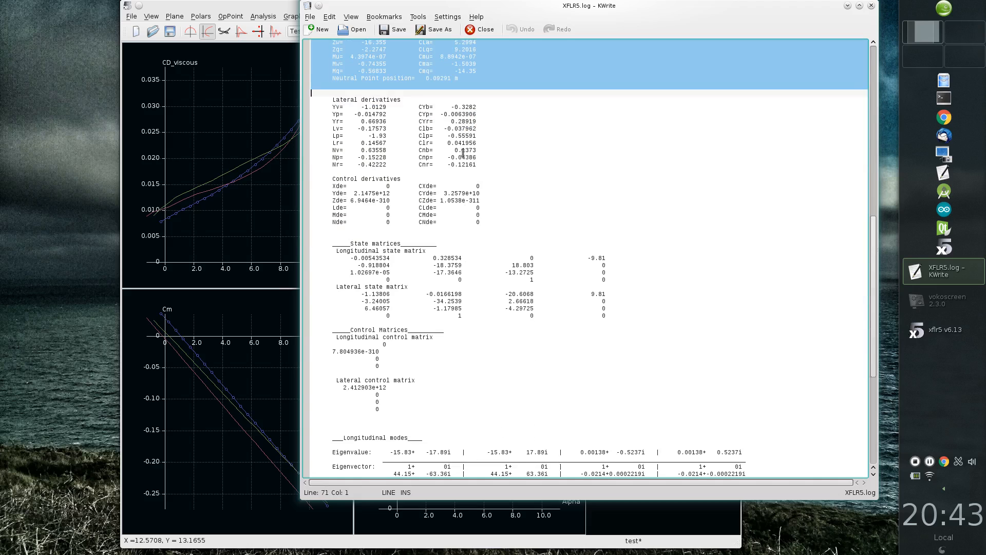
drag(326, 241, 647, 323)
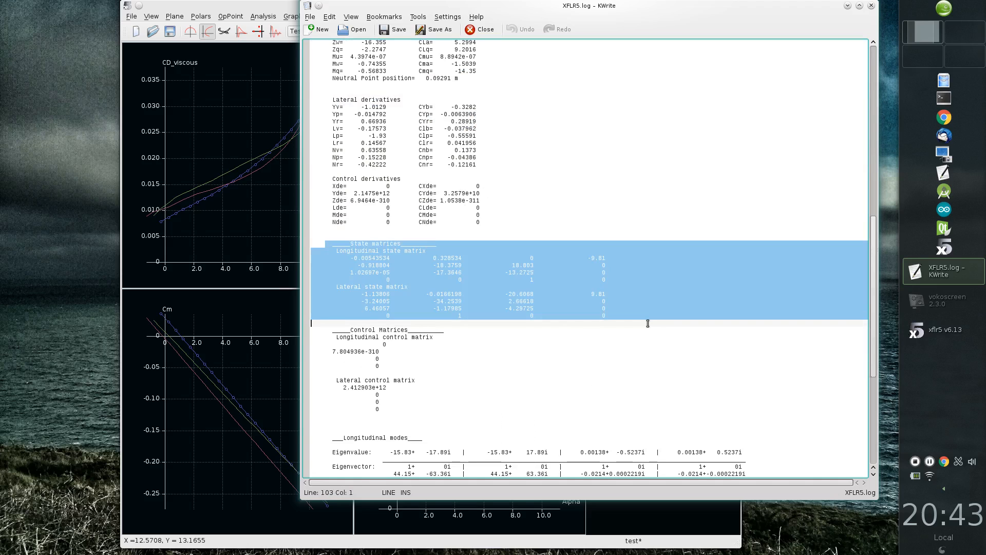
Step: Examine the log's longitudinal and lateral mode eigenvalues and eigenvectors, and highlight the closing analysis status line
scroll(598, 353, down, 11)
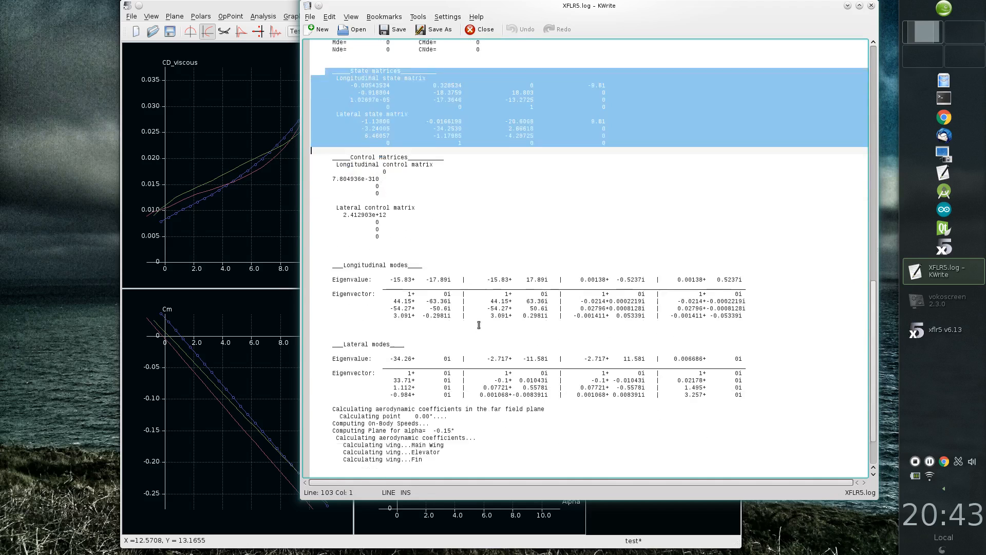
drag(329, 208, 816, 346)
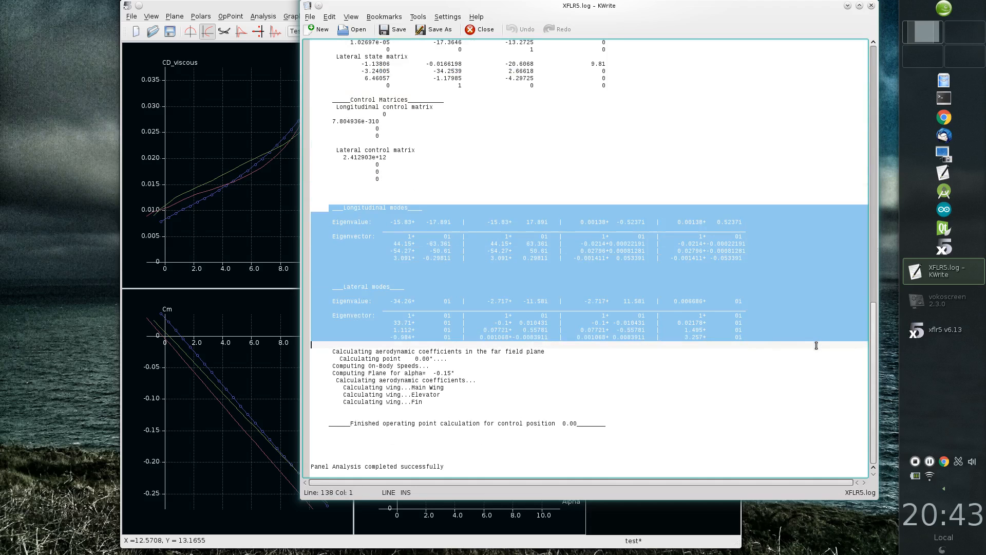
click(660, 371)
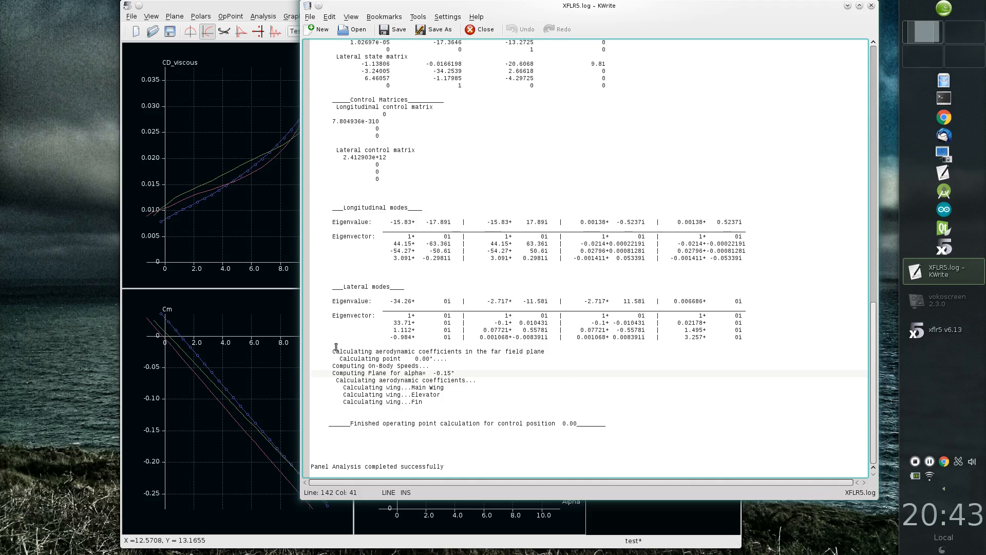
drag(330, 419, 632, 465)
click(502, 473)
drag(458, 466, 457, 459)
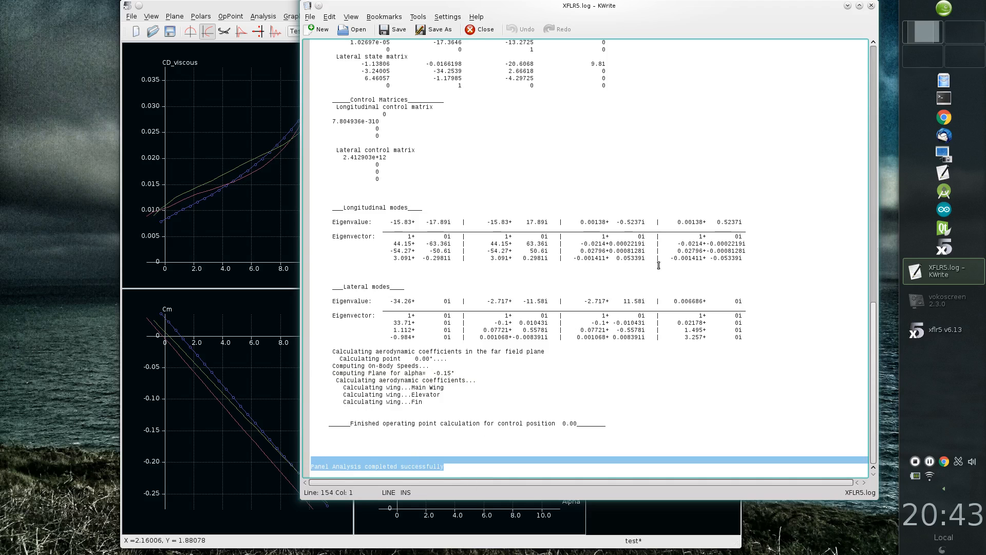
Step: Close the log window and recolour the T7-VLM2 polar curve red (#b14446) in xflr5
click(872, 5)
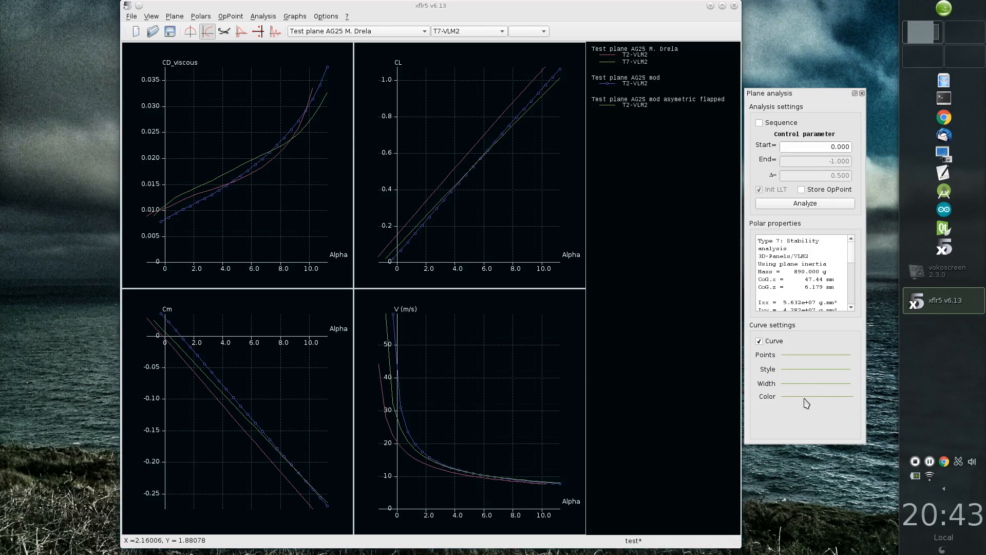
click(805, 397)
click(439, 210)
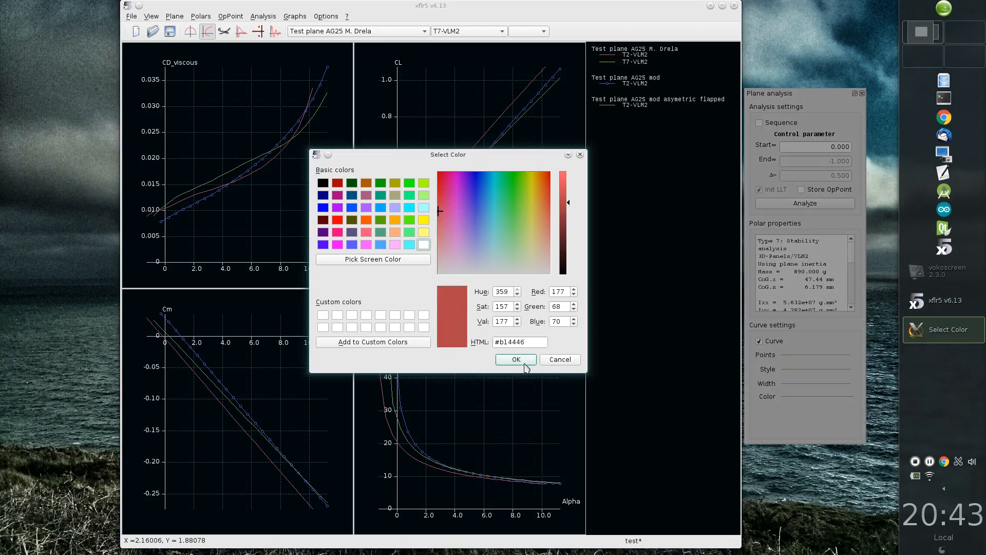
click(516, 359)
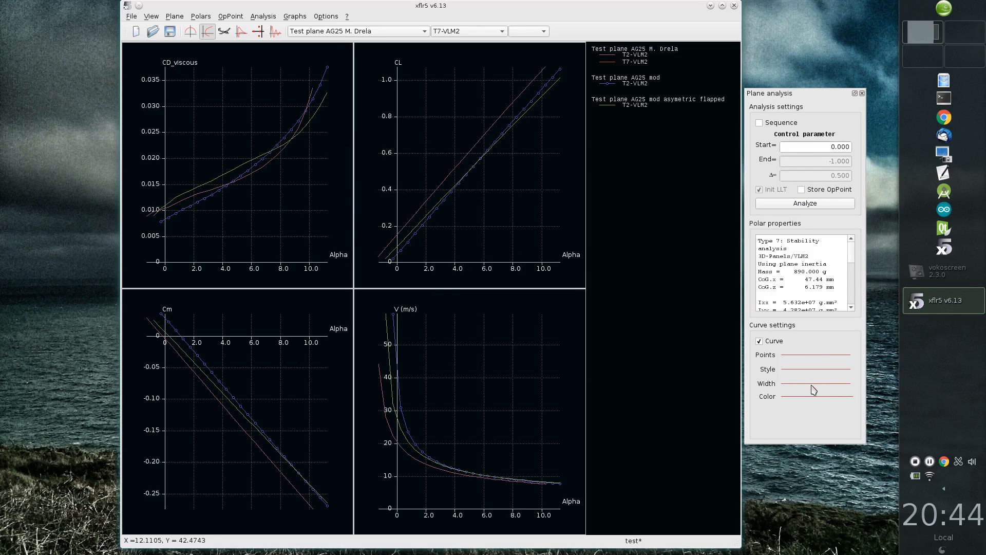
Step: Thicken the T7-VLM2 curve and mark its points with square symbols
click(811, 385)
click(812, 402)
click(802, 356)
click(817, 385)
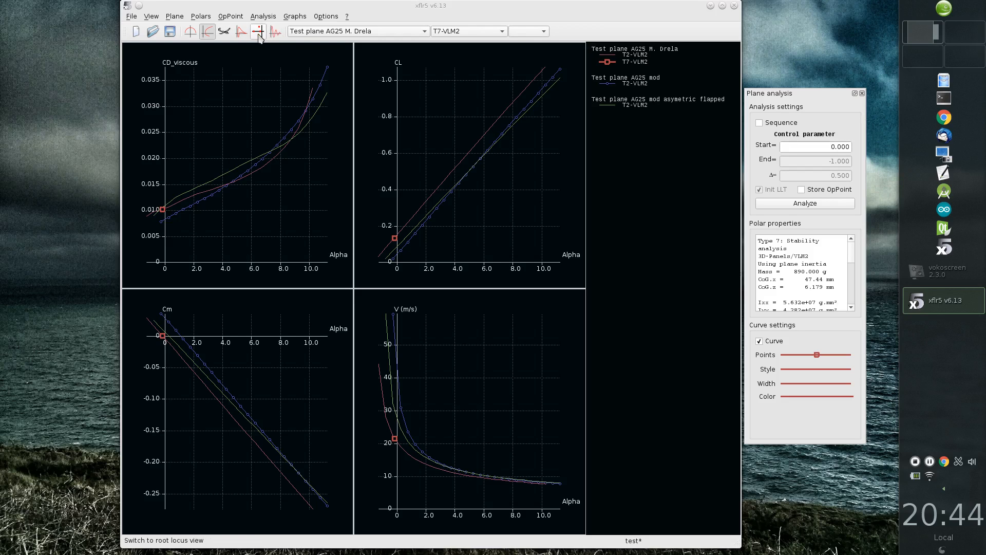
Step: Switch to the 3D view and rerun the stability analysis at control parameter 0 with operating point storage enabled
click(224, 33)
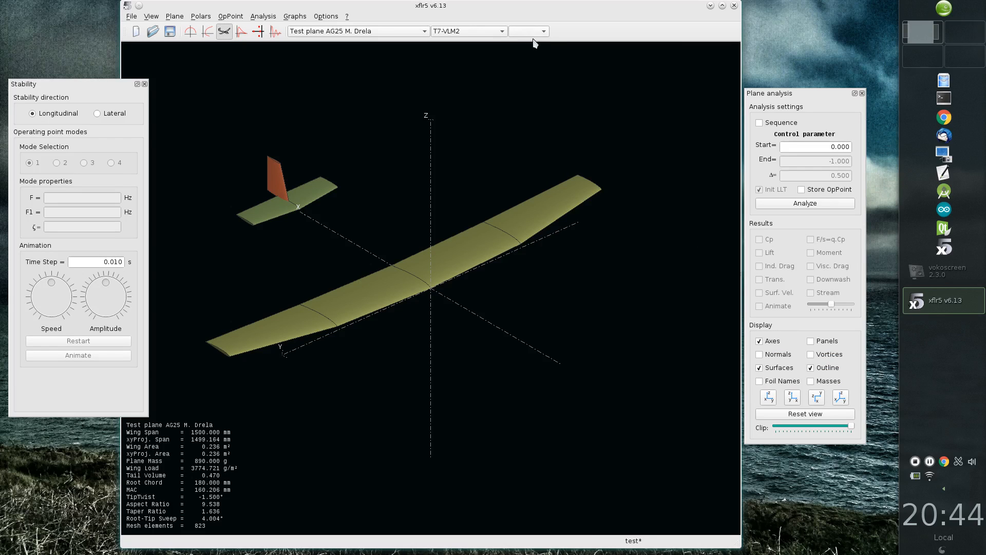
click(802, 190)
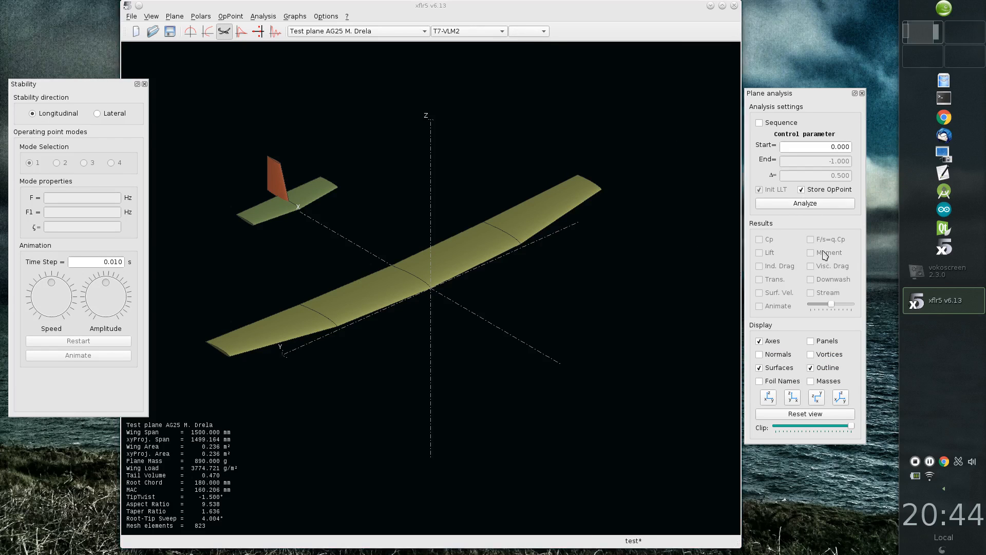
click(818, 206)
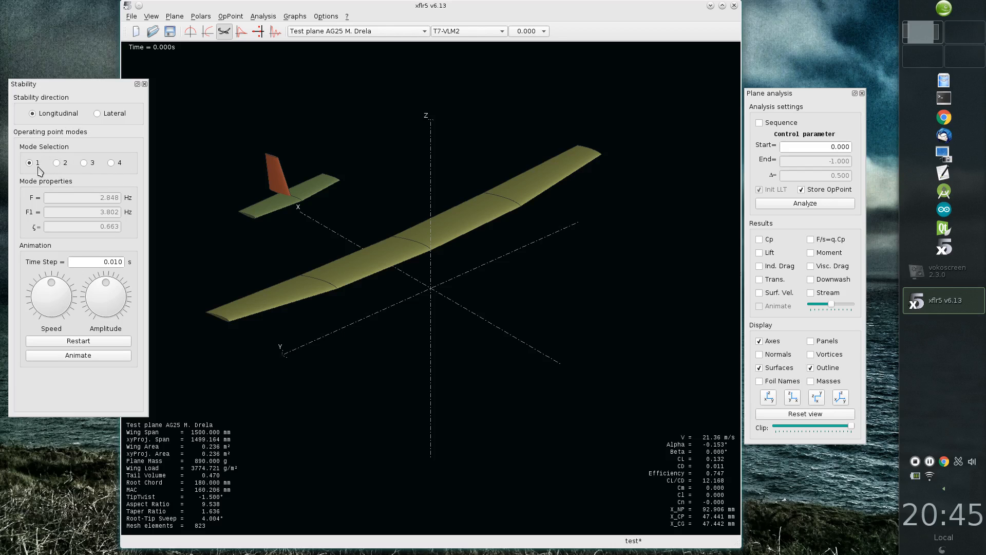
Step: Animate longitudinal mode 1, reduce the animation speed to minimum and replay the motion from the start
click(94, 361)
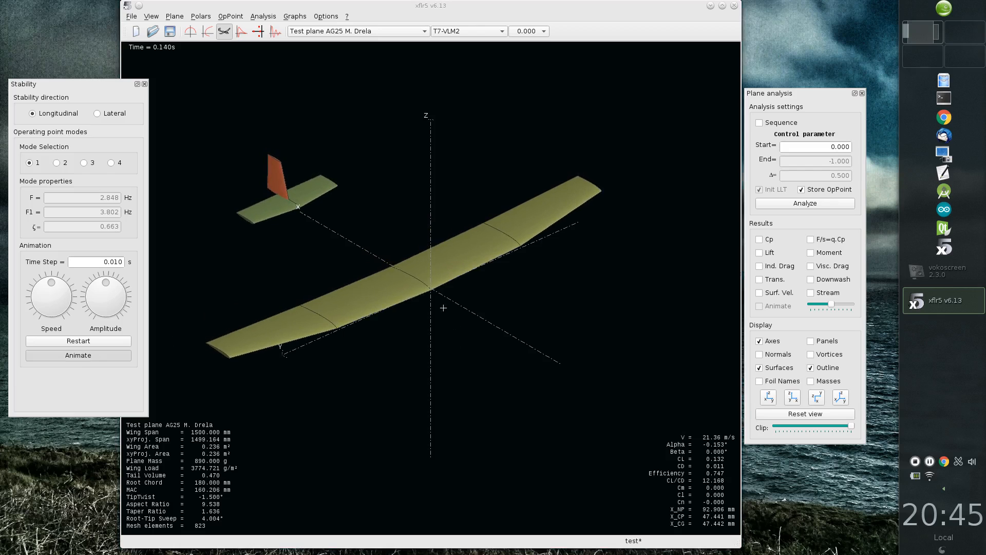
click(77, 342)
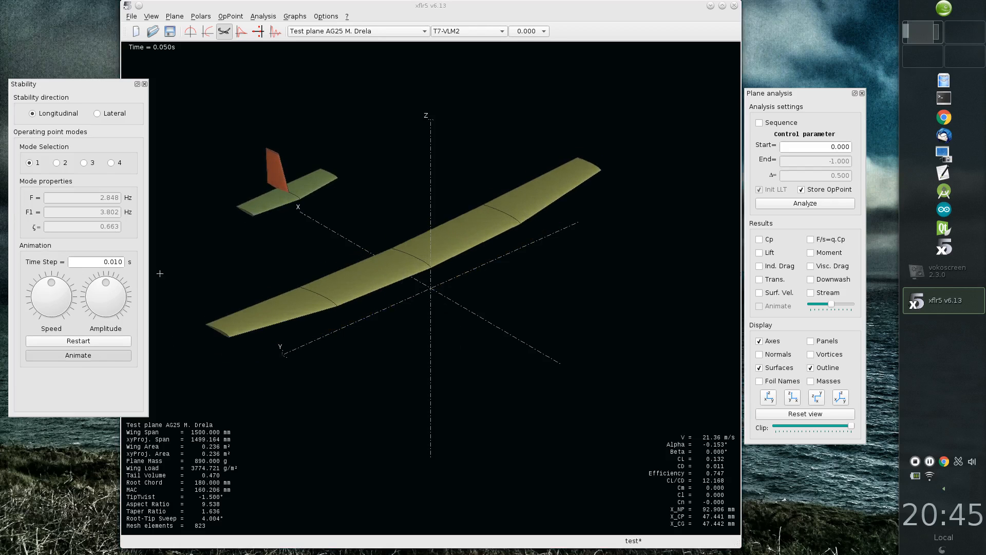
drag(51, 288, 44, 315)
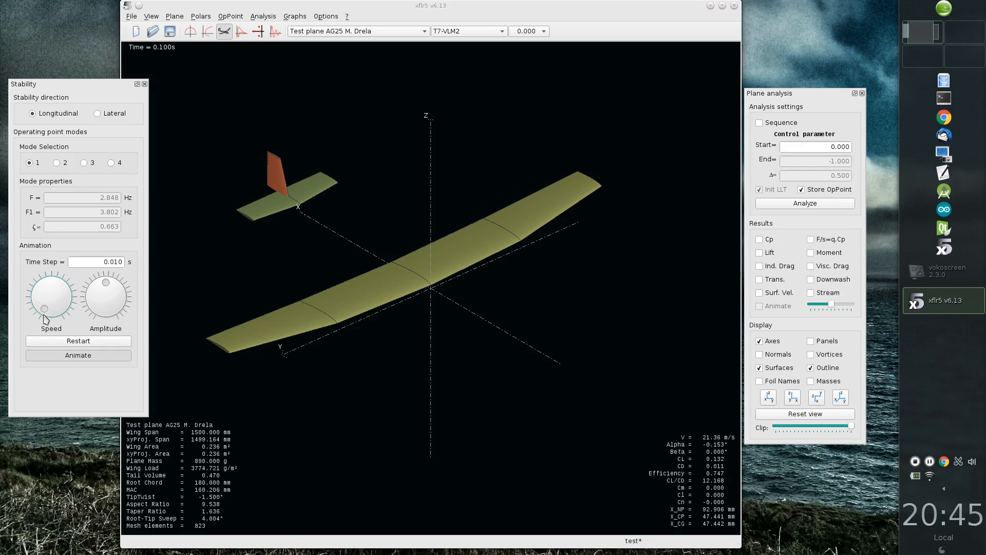
click(70, 342)
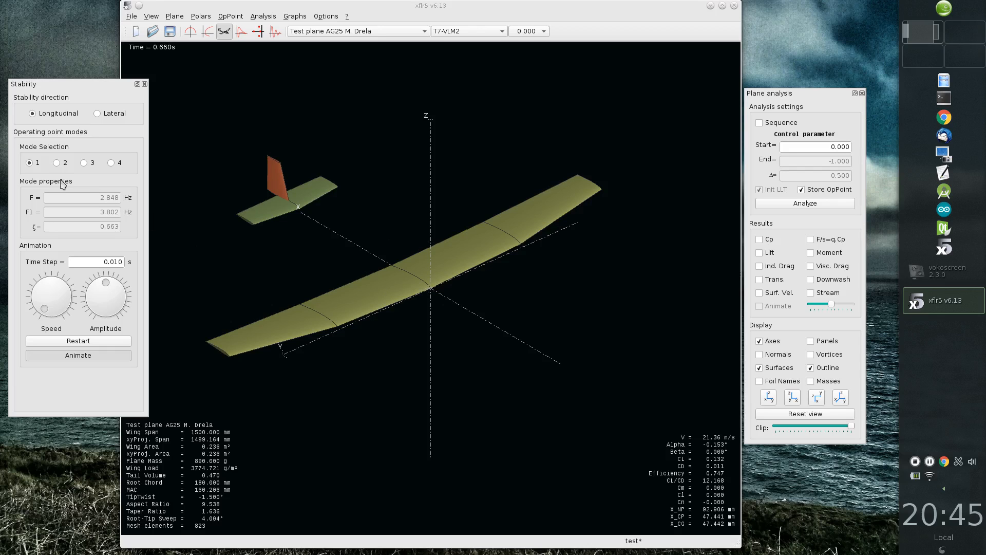
Step: Examine the animations of longitudinal modes 2, 3 and 4, using maximum speed and a side view from mode 3 onward
click(57, 163)
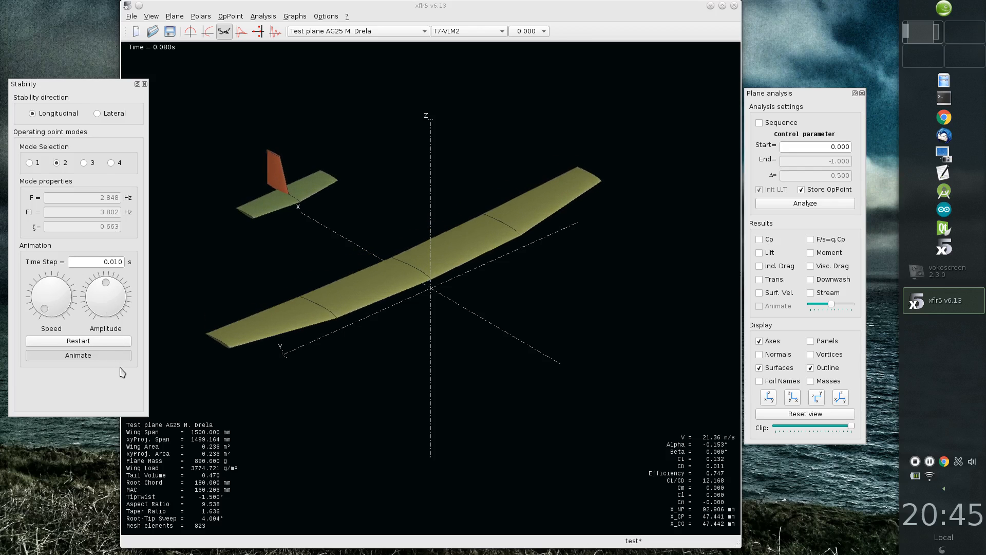
click(84, 163)
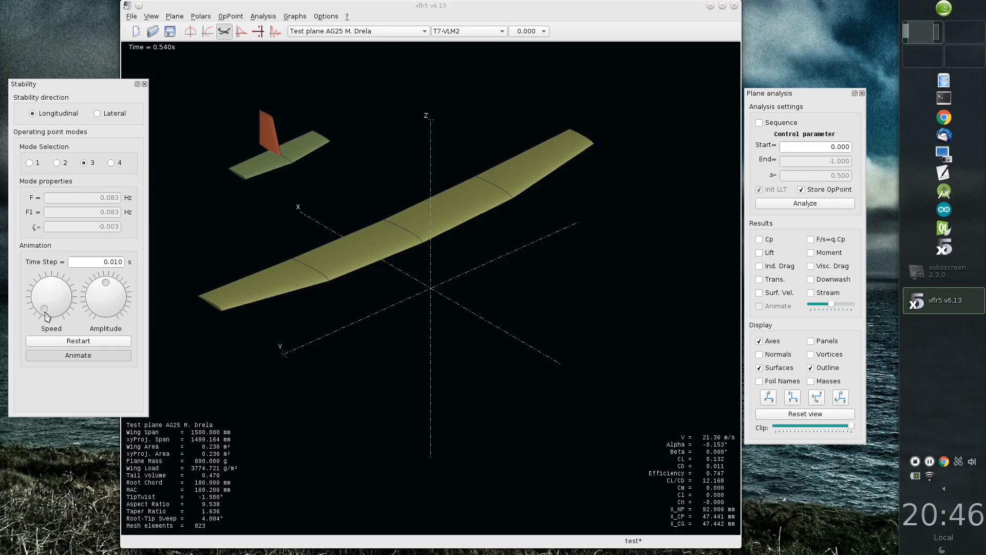
mouse_move(45, 314)
mouse_down()
mouse_move(36, 299)
mouse_move(69, 293)
mouse_move(60, 311)
mouse_up()
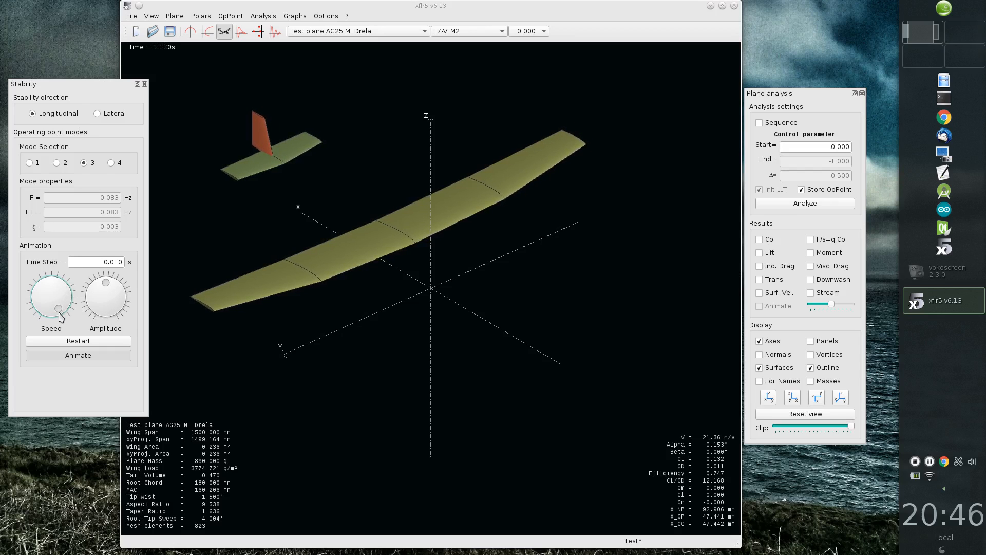
click(794, 398)
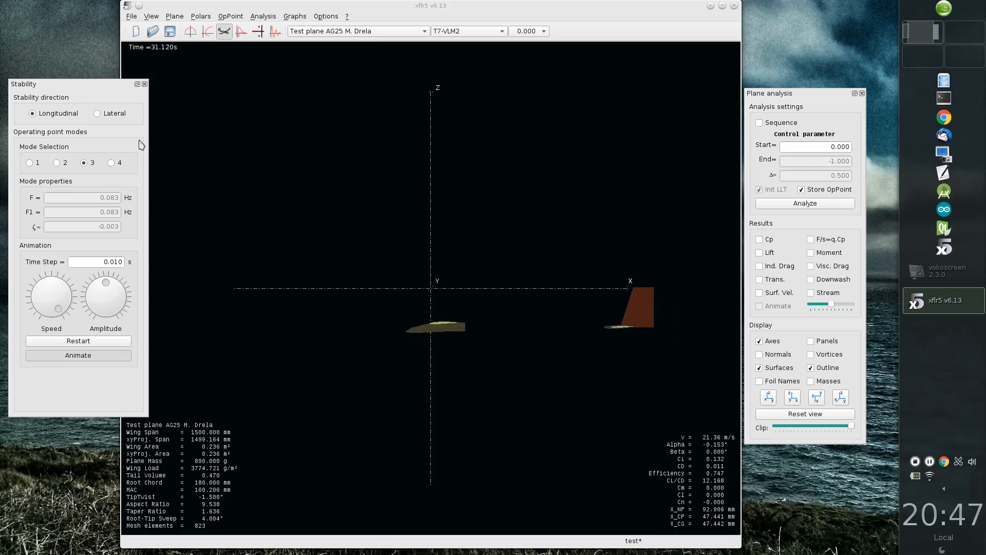
click(112, 163)
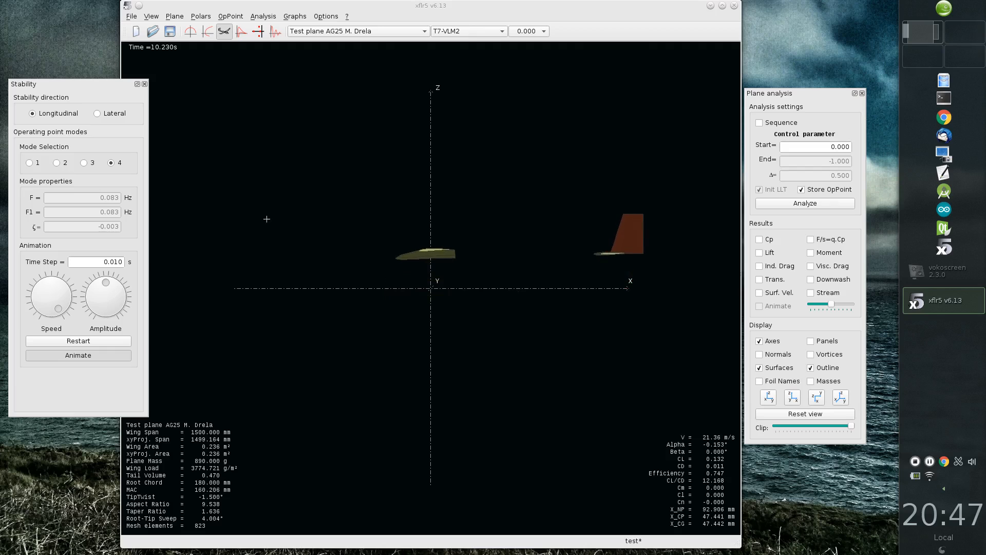
Step: Animate lateral mode 1 in the isometric view at minimum speed and replay it from the start
click(109, 114)
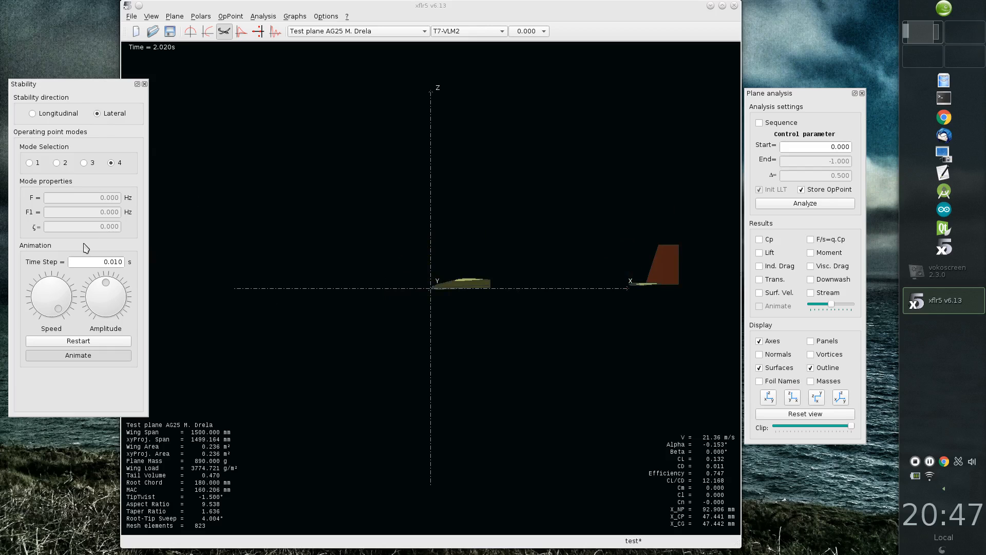
click(841, 397)
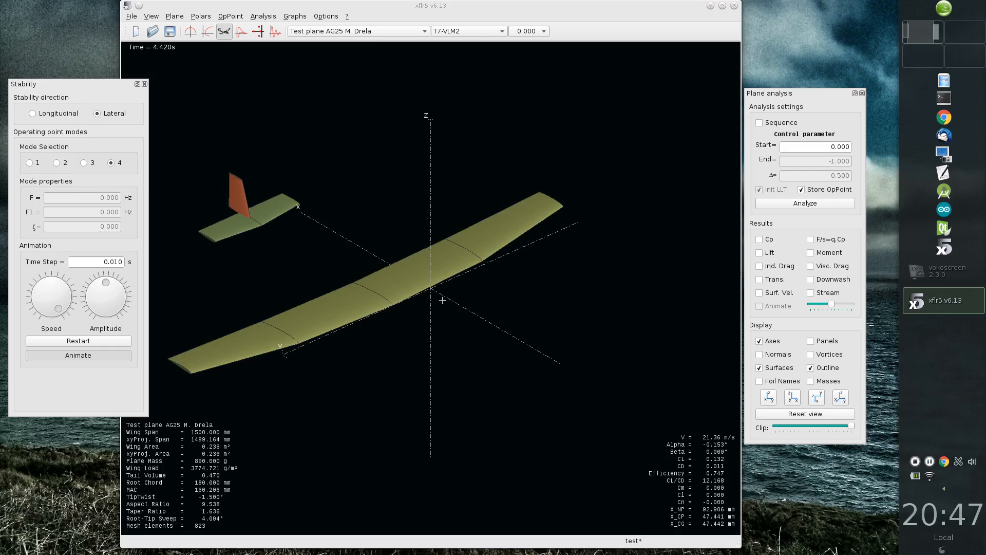
click(30, 162)
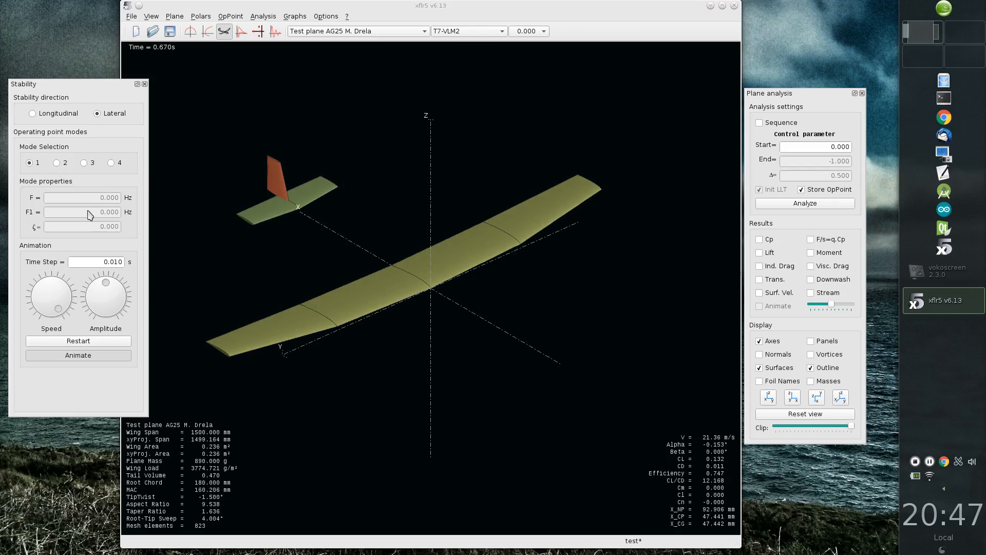
click(88, 343)
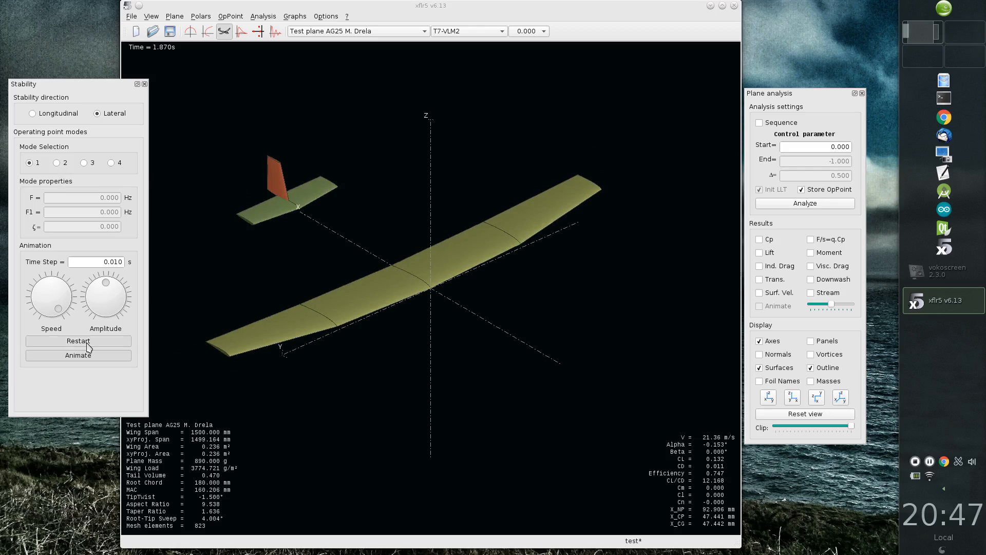
drag(60, 308, 43, 318)
click(86, 345)
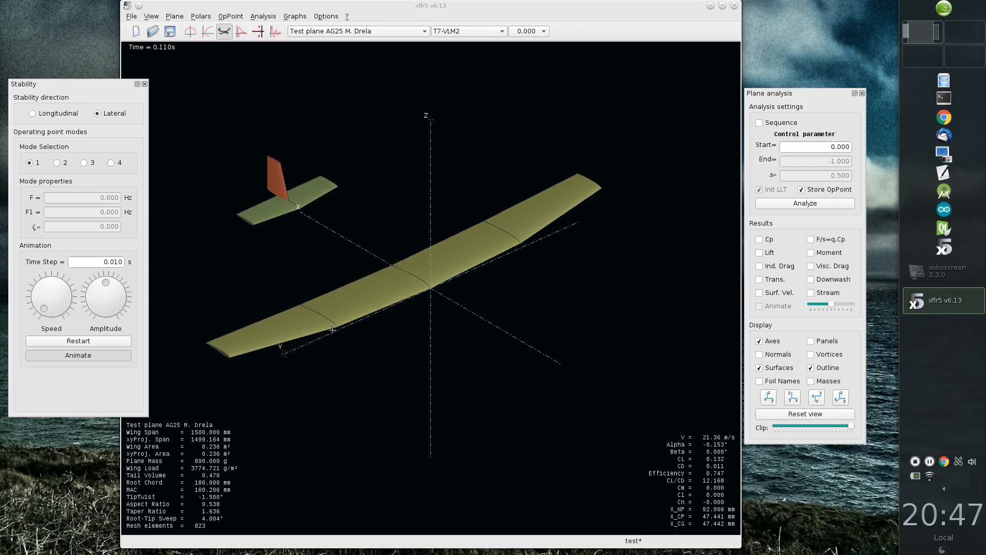
click(103, 341)
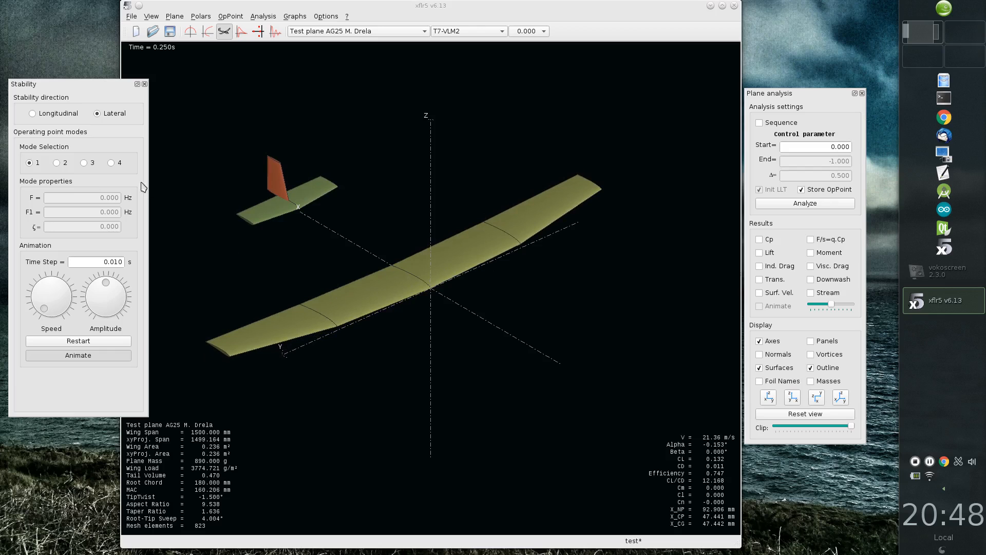
Step: Examine the animations of lateral modes 2 and 3, replaying mode 3 with a higher speed and maximum amplitude
click(57, 163)
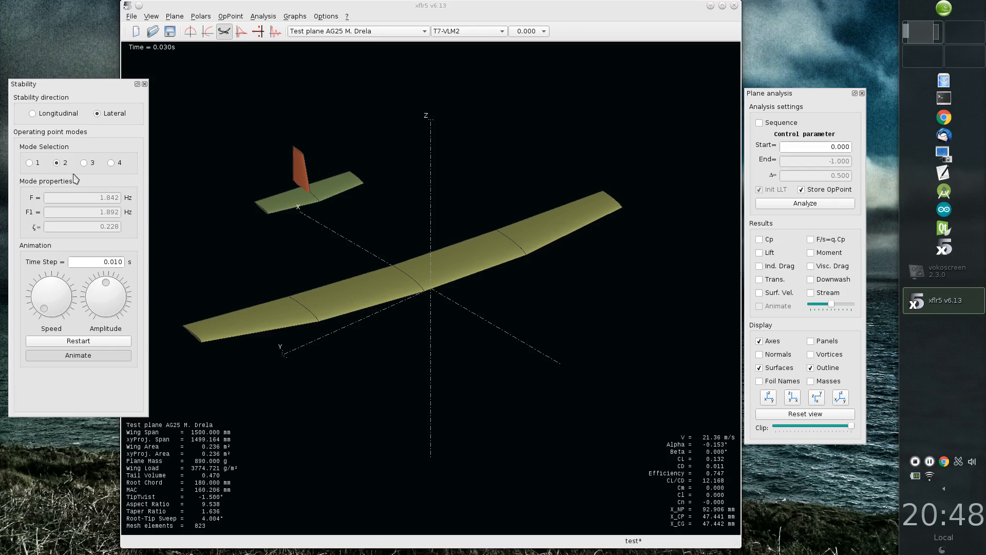
click(88, 165)
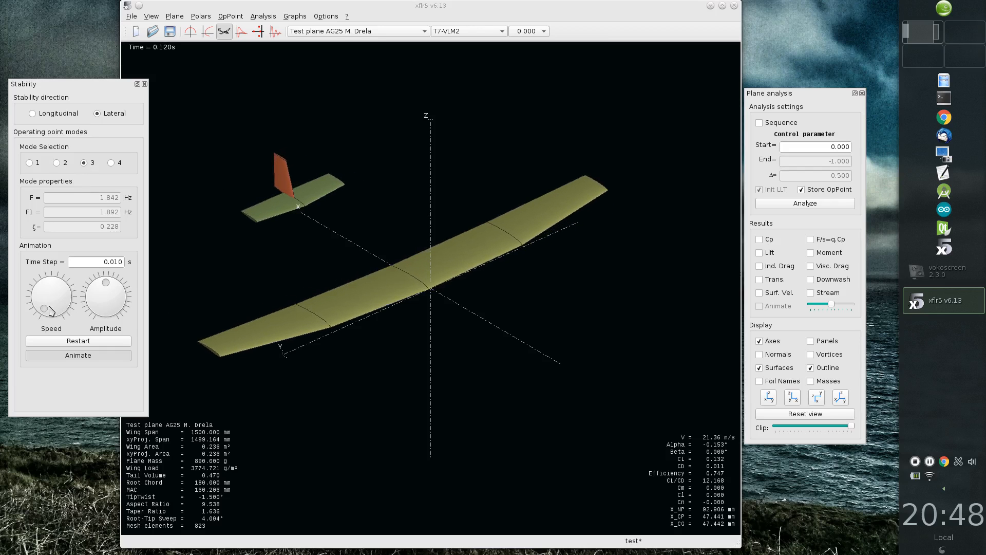
drag(44, 315, 65, 296)
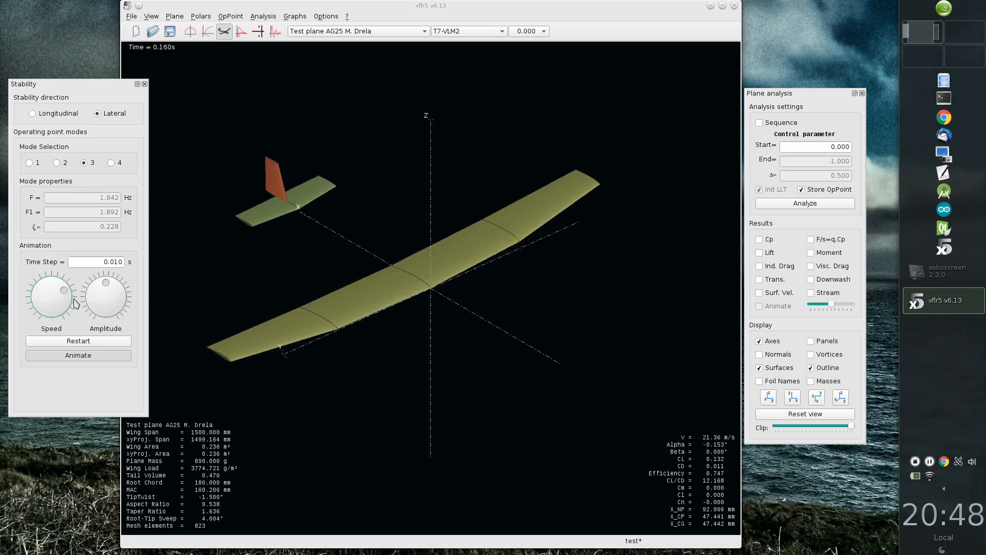
drag(109, 289, 159, 316)
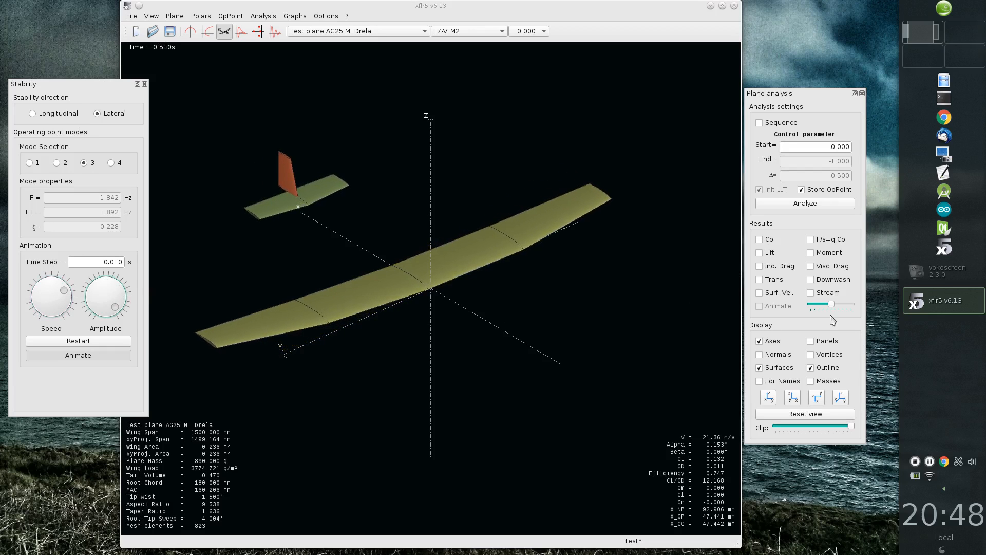
click(69, 342)
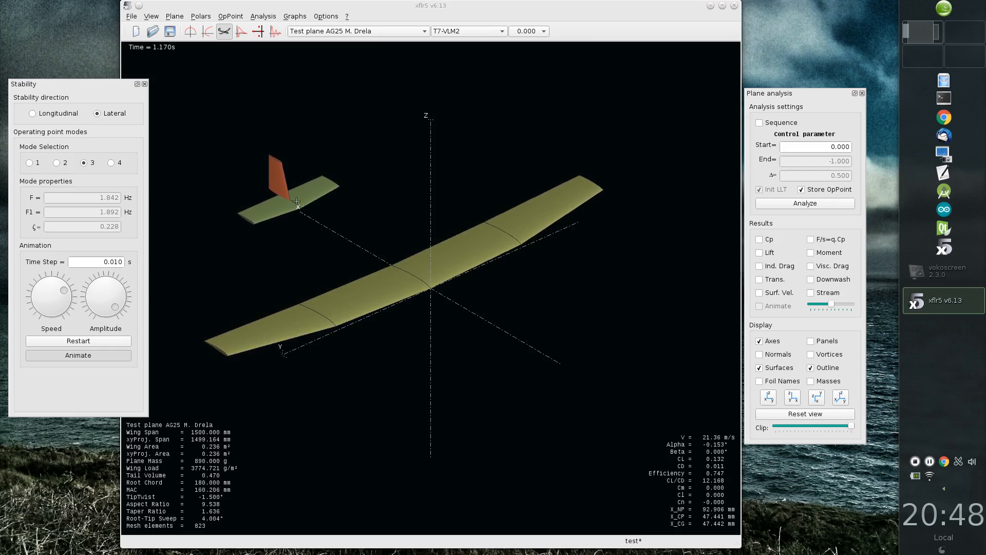
click(122, 346)
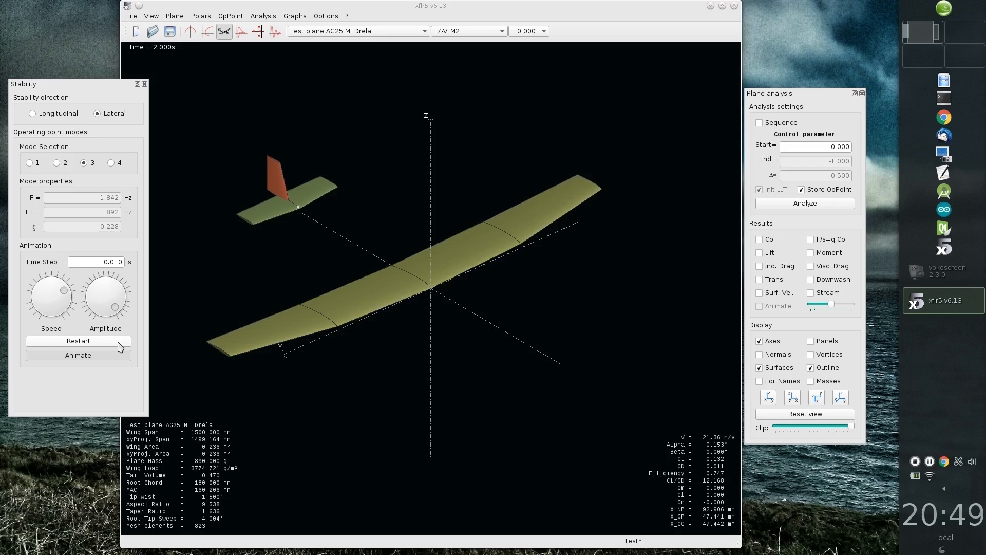
click(118, 341)
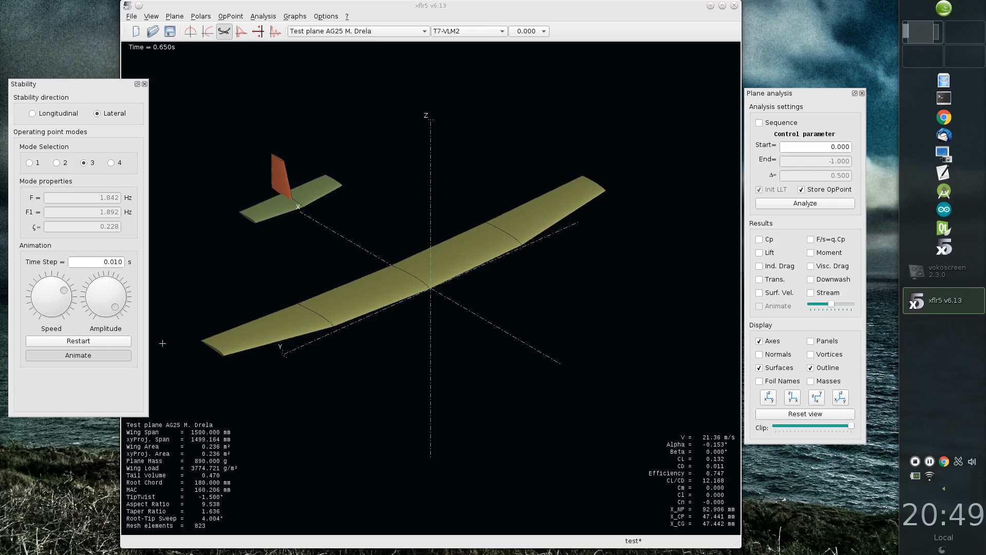
Step: Animate lateral mode 4 with the animation speed raised to maximum
click(111, 163)
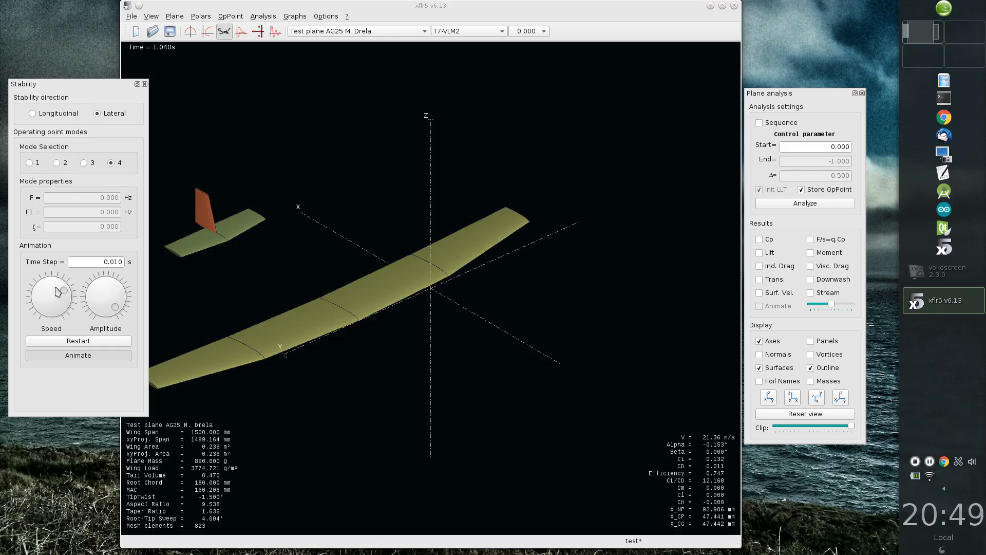
drag(67, 294, 70, 330)
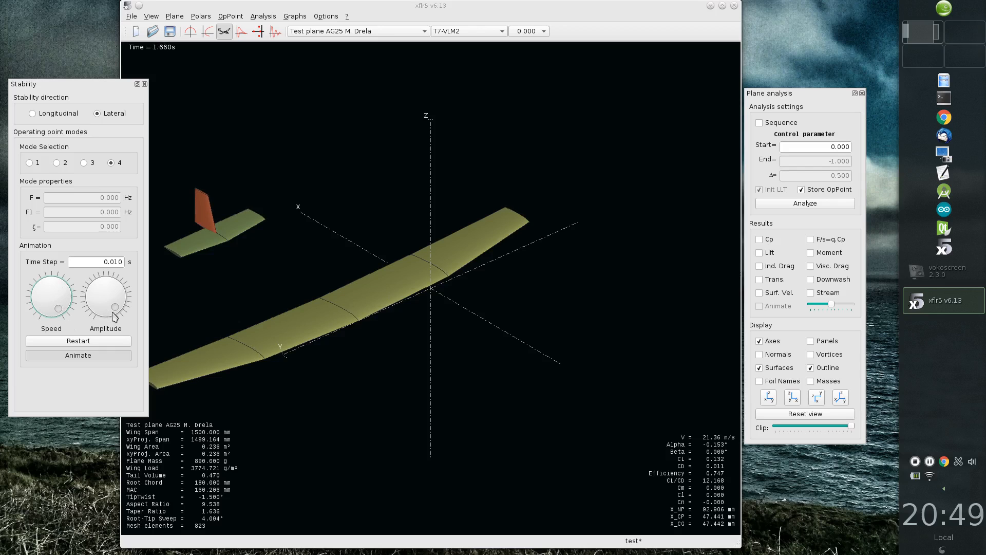